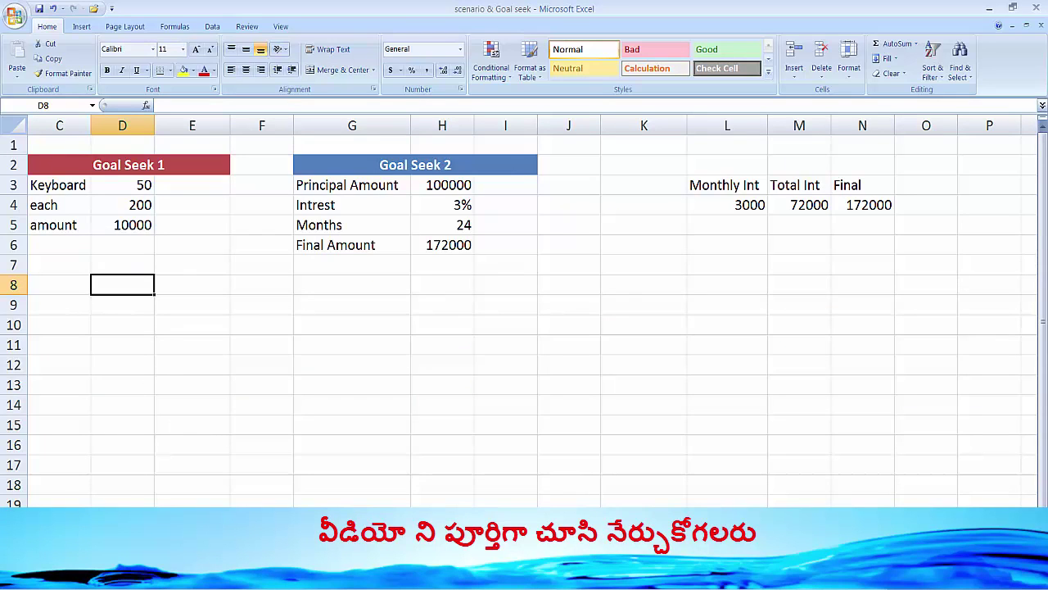
- Review the Goal Seek 1 table's Keyboard quantity, each price, and amount formula in D5
{"action": "scroll", "coordinate": [524, 312], "scroll_direction": "left", "scroll_amount": 1}
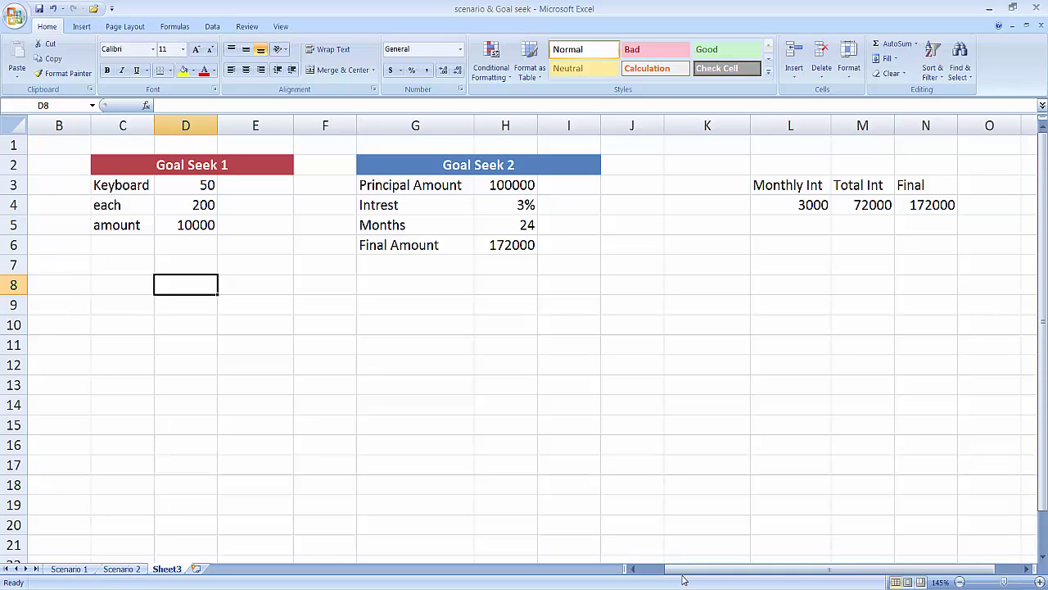
{"action": "left_click", "coordinate": [148, 185]}
{"action": "left_click", "coordinate": [172, 185]}
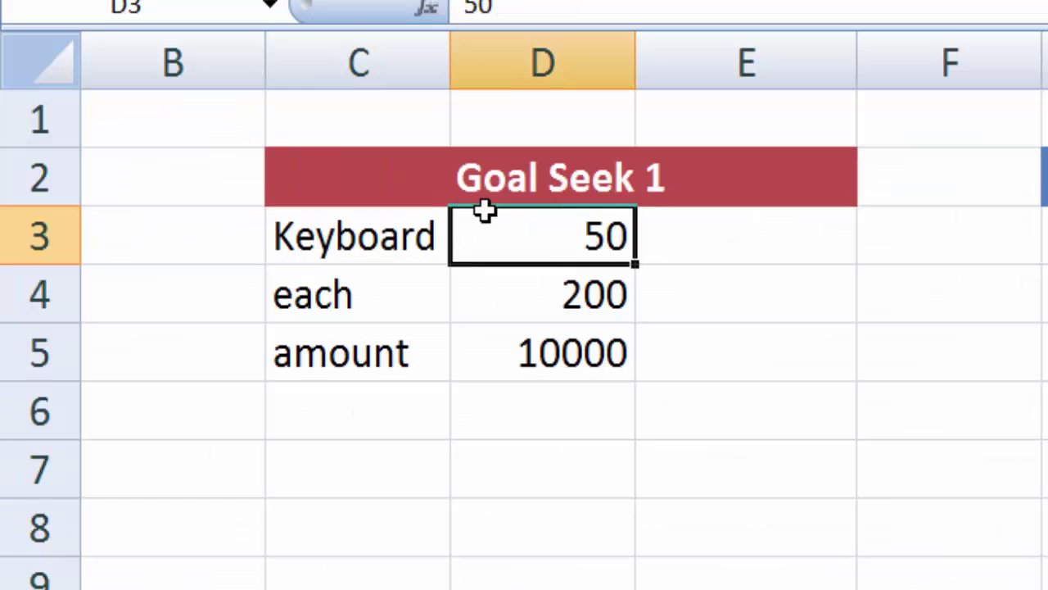
{"action": "left_click", "coordinate": [382, 200]}
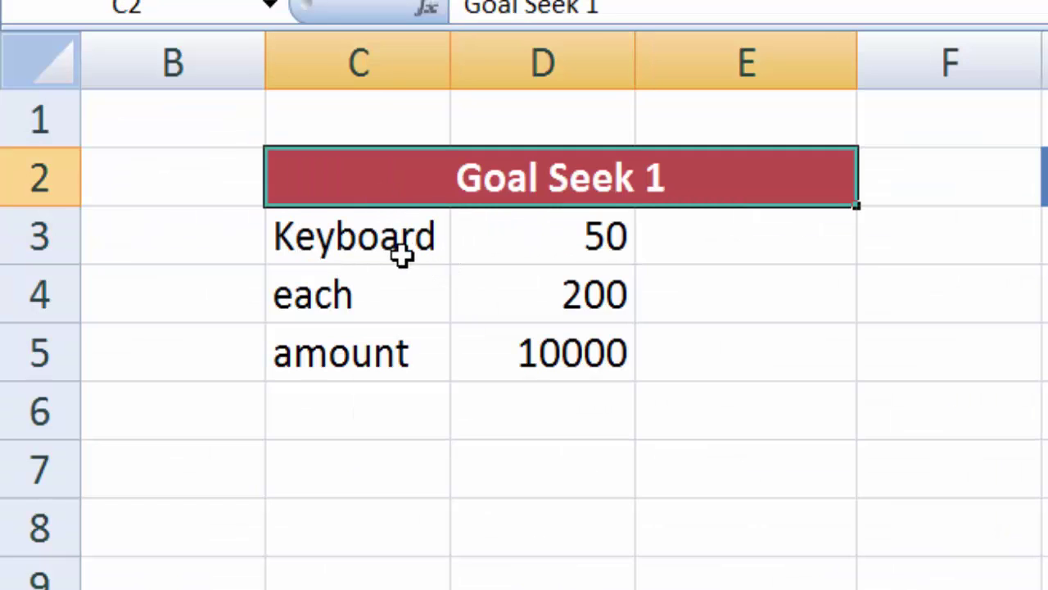
{"action": "left_click", "coordinate": [352, 244]}
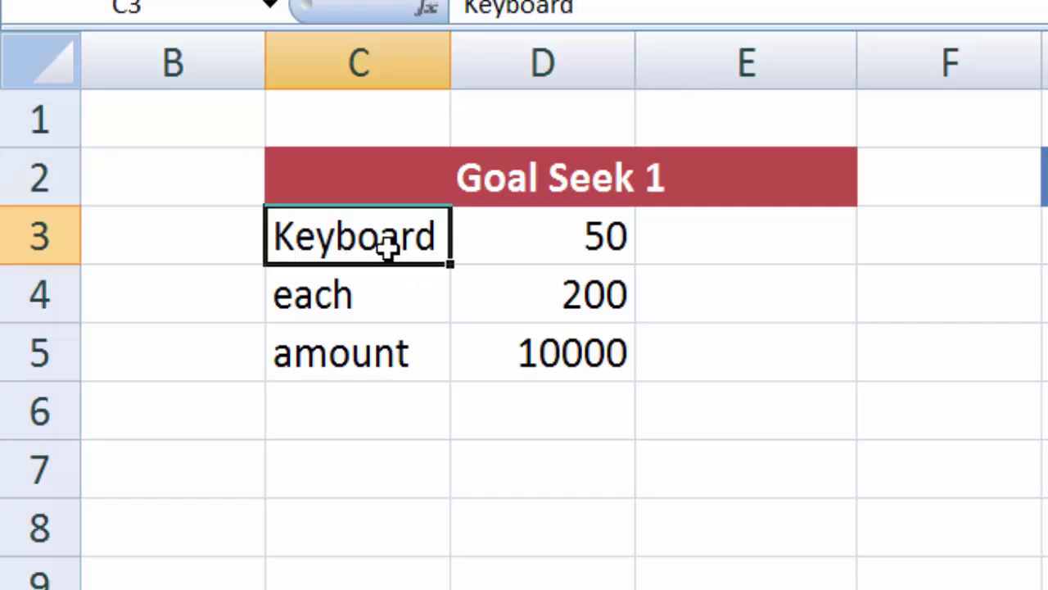
{"action": "left_click", "coordinate": [579, 248]}
{"action": "left_click", "coordinate": [369, 315]}
{"action": "left_click", "coordinate": [554, 302]}
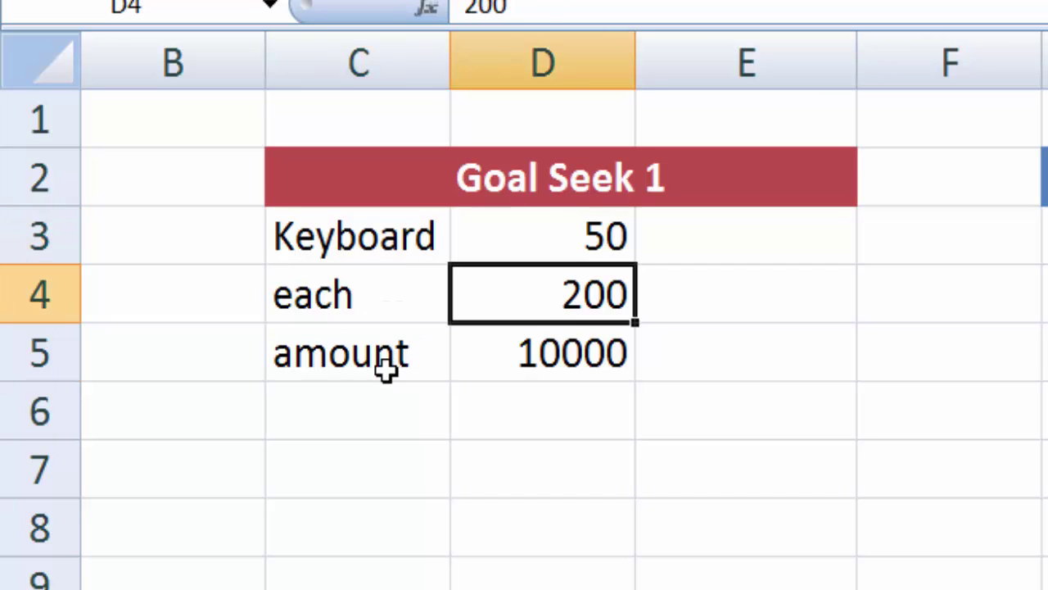
{"action": "left_click", "coordinate": [585, 373]}
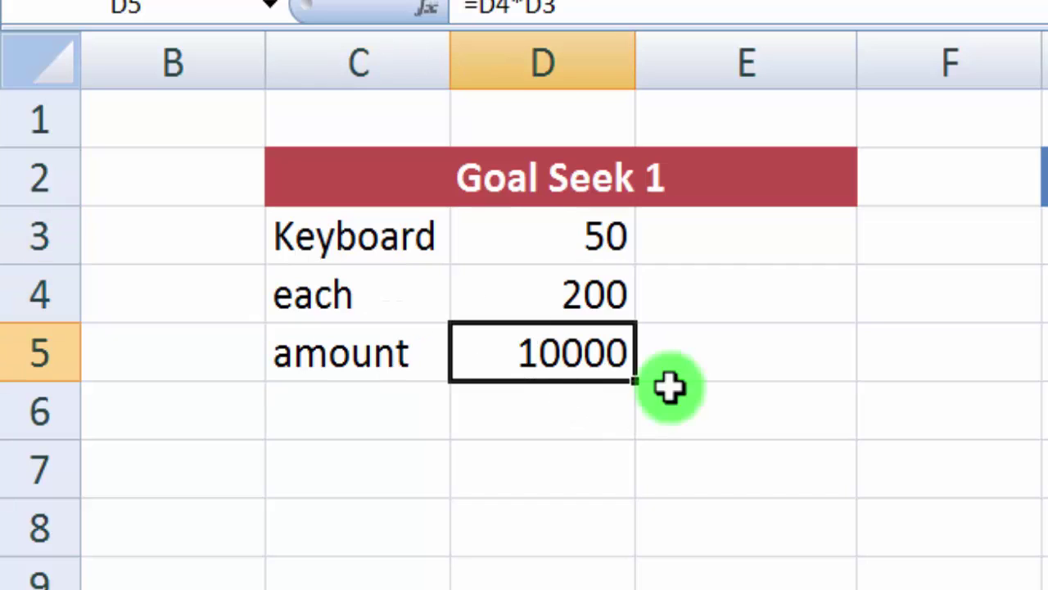
- Show how the amount in D5 depends on quantity D3 and price D4
{"action": "left_click", "coordinate": [551, 238]}
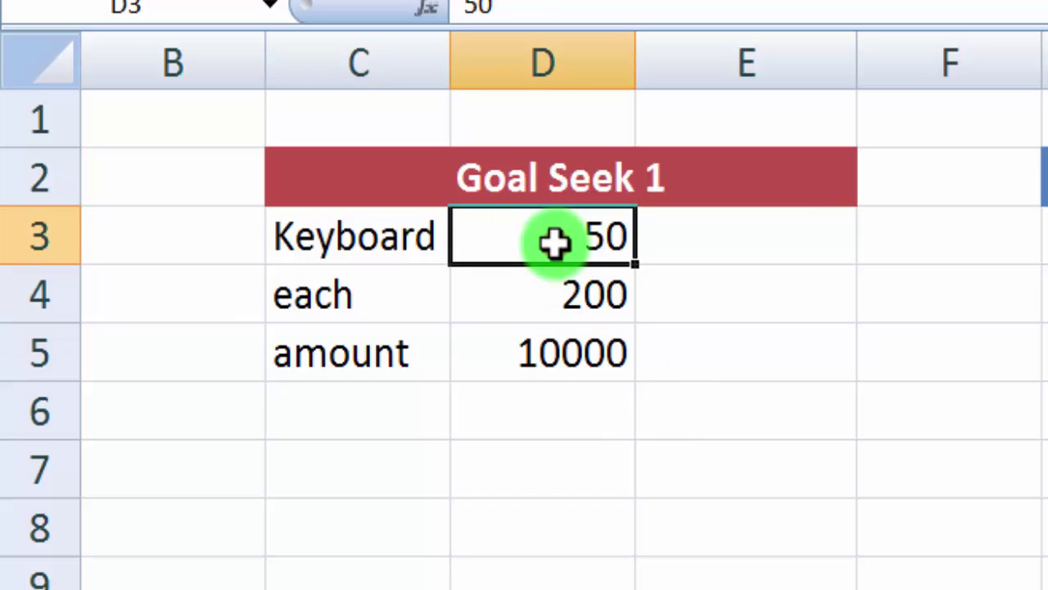
{"action": "left_click", "coordinate": [573, 315]}
{"action": "left_click", "coordinate": [552, 373]}
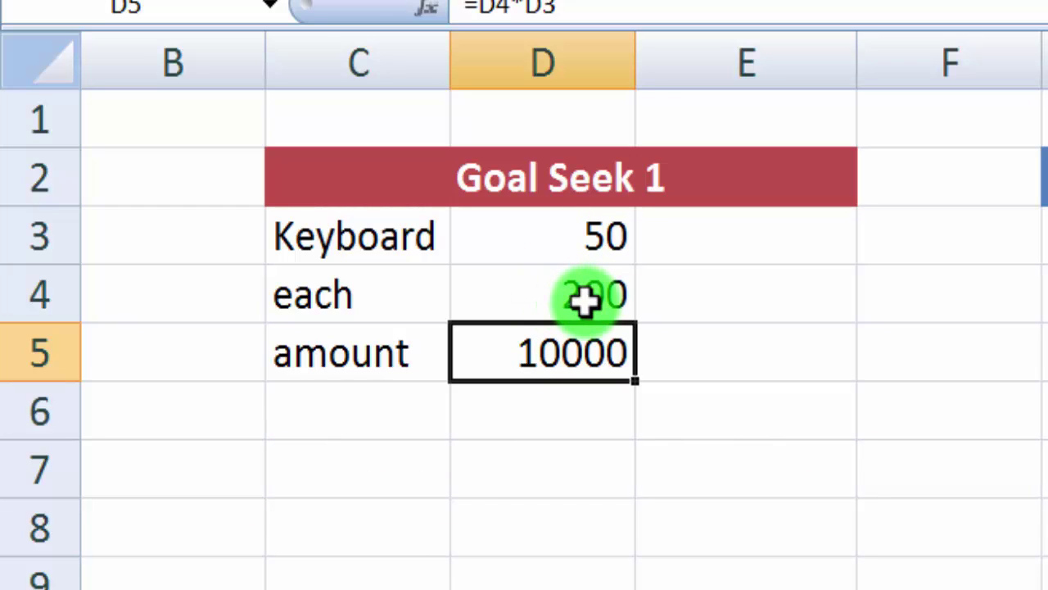
{"action": "left_click", "coordinate": [549, 243]}
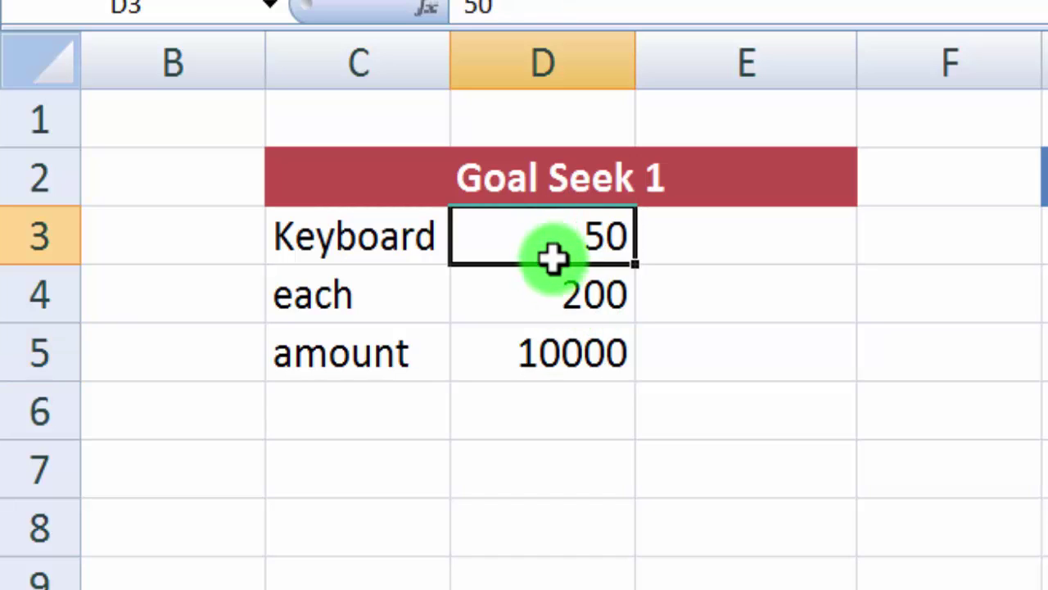
{"action": "left_click", "coordinate": [596, 372]}
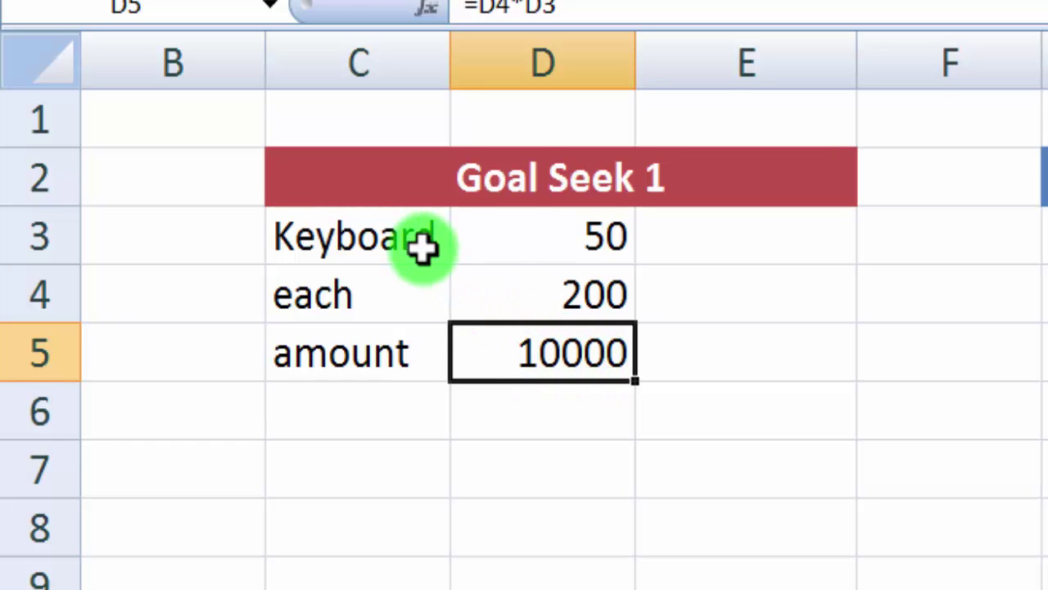
{"action": "left_click", "coordinate": [542, 239]}
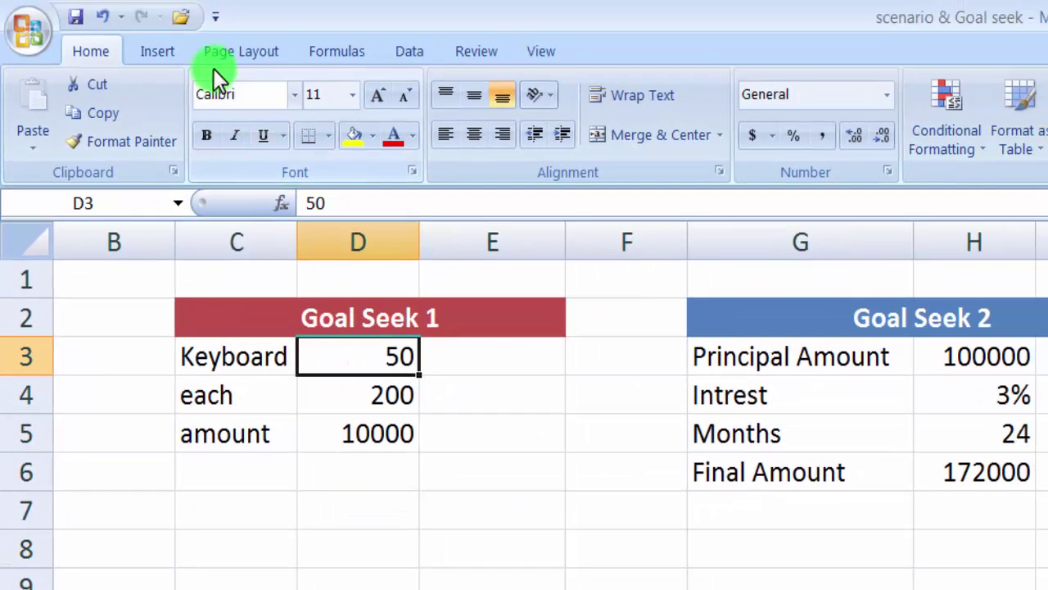
- Launch Goal Seek from What-If Analysis with $D$5 as the set cell, moving its dialog aside
{"action": "left_click", "coordinate": [394, 56]}
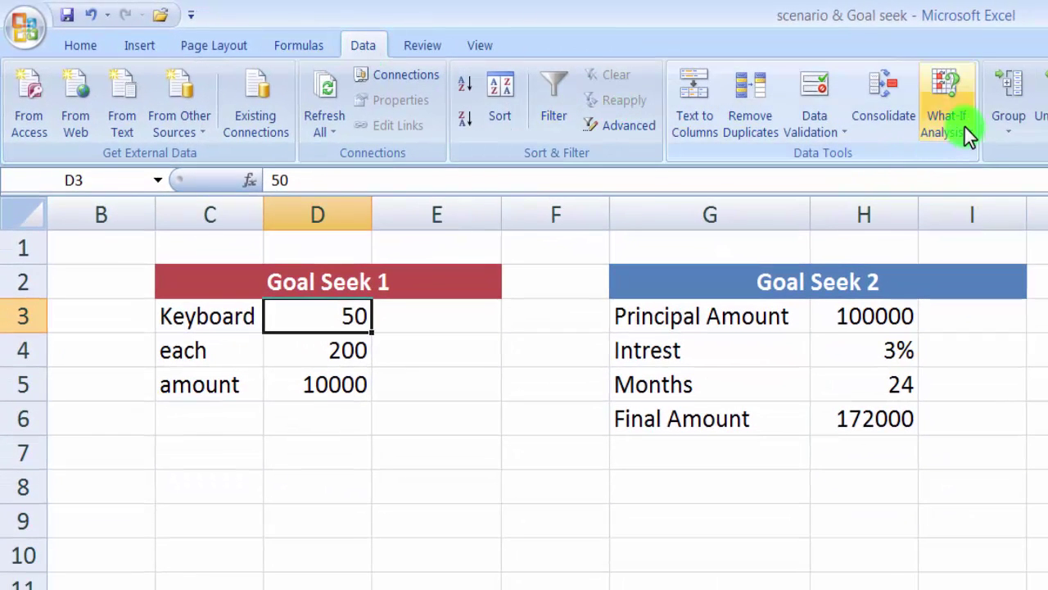
{"action": "left_click", "coordinate": [964, 127]}
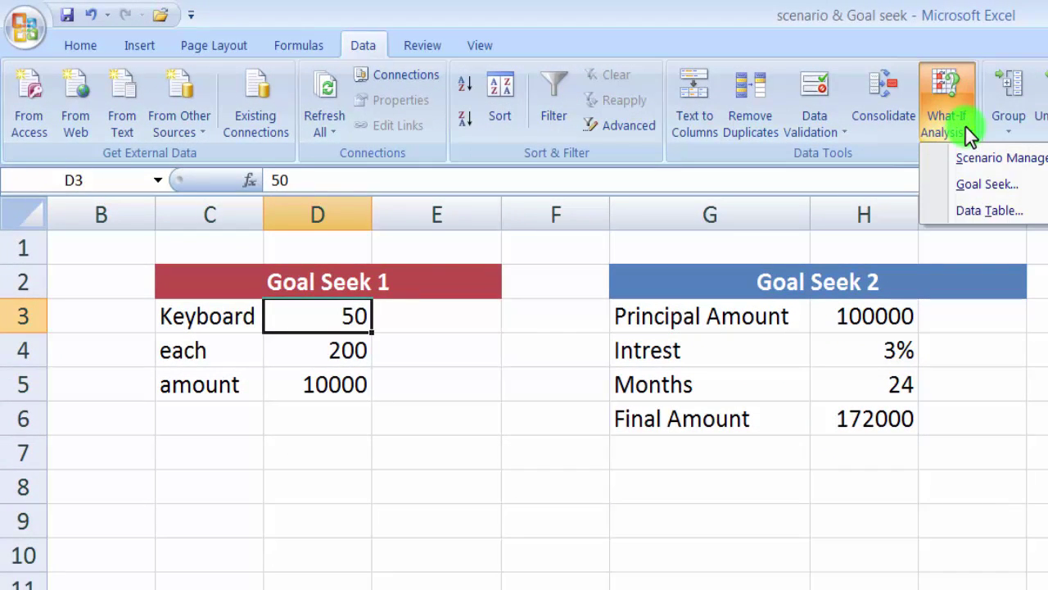
{"action": "left_click", "coordinate": [1007, 187]}
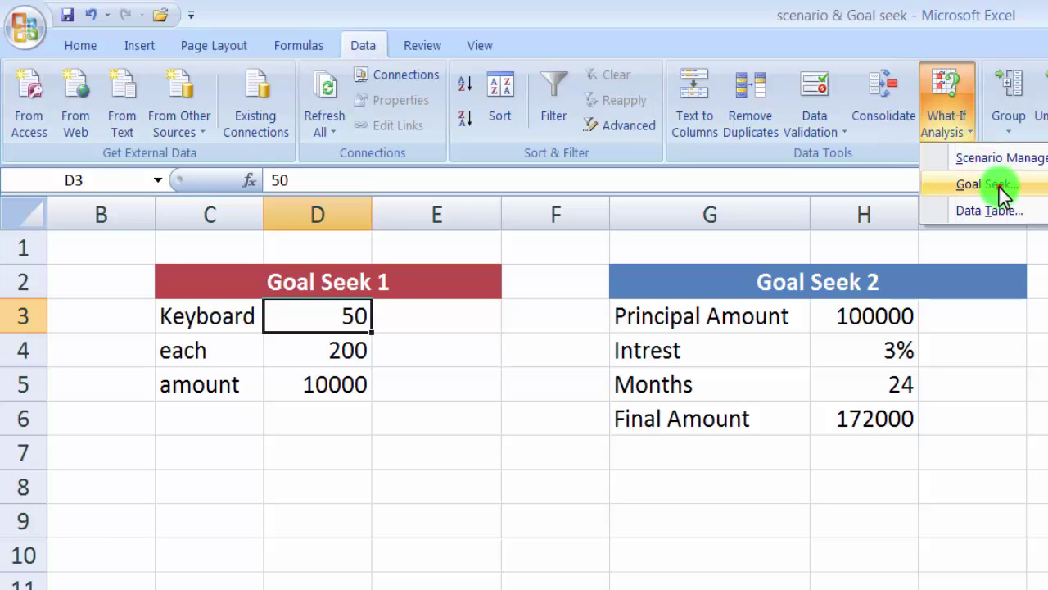
{"action": "left_click_drag", "start_coordinate": [553, 393], "coordinate": [663, 284]}
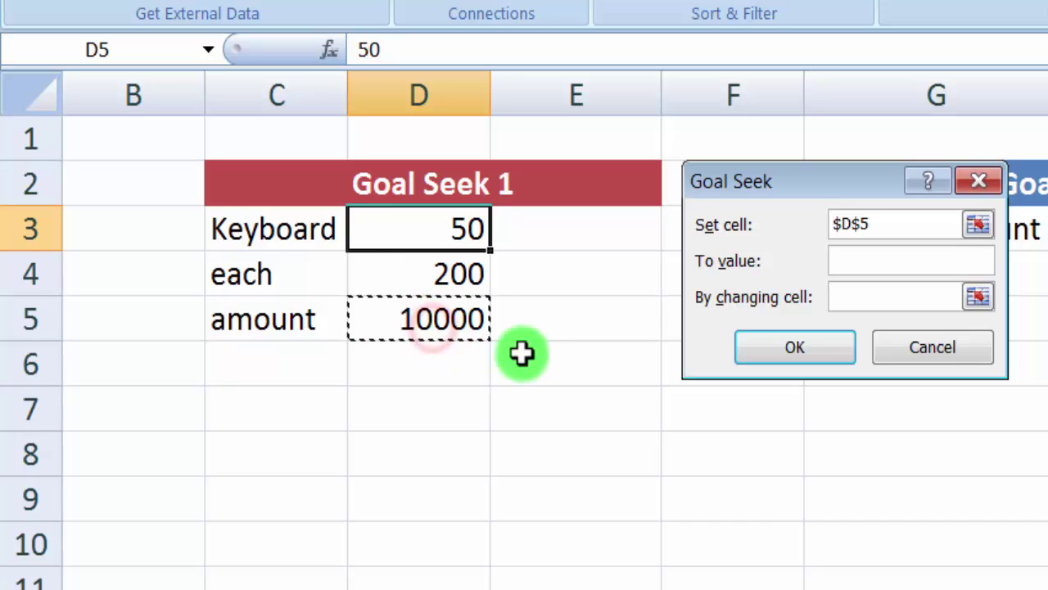
- Enter 15000 as the Goal Seek target value for D5
{"action": "left_click", "coordinate": [832, 254]}
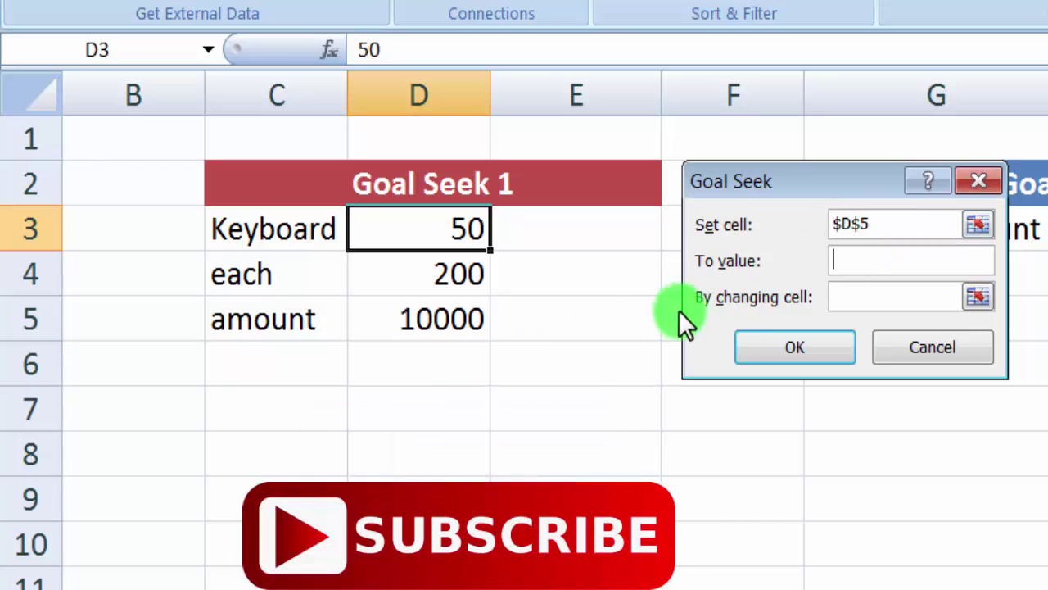
{"action": "left_click", "coordinate": [860, 260]}
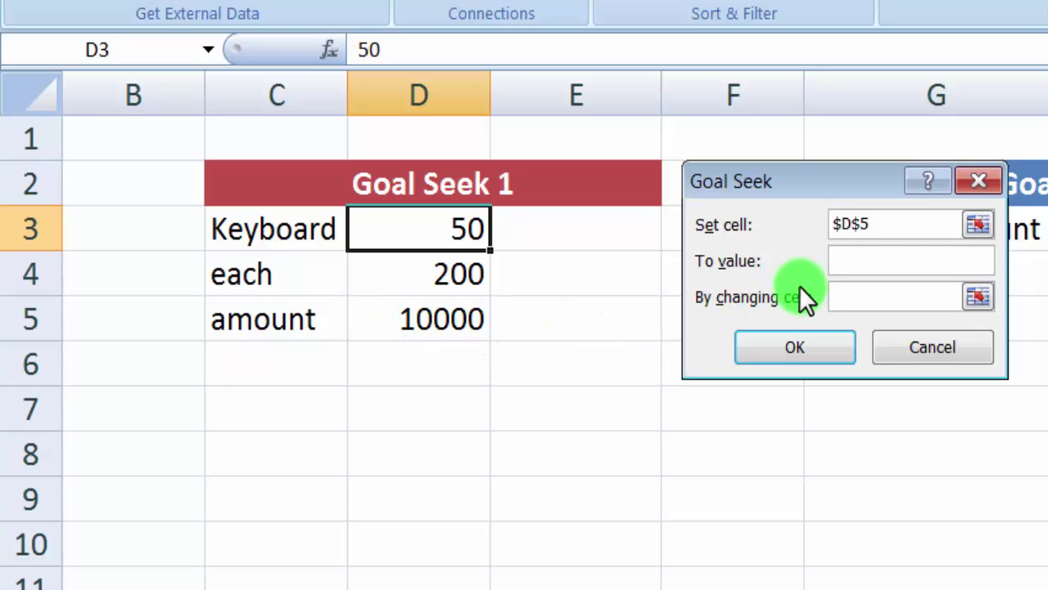
{"action": "type", "text": "15000"}
- Make D3 the changing cell, run it (75 keyboards), then cancel to keep 50
{"action": "left_click", "coordinate": [846, 297]}
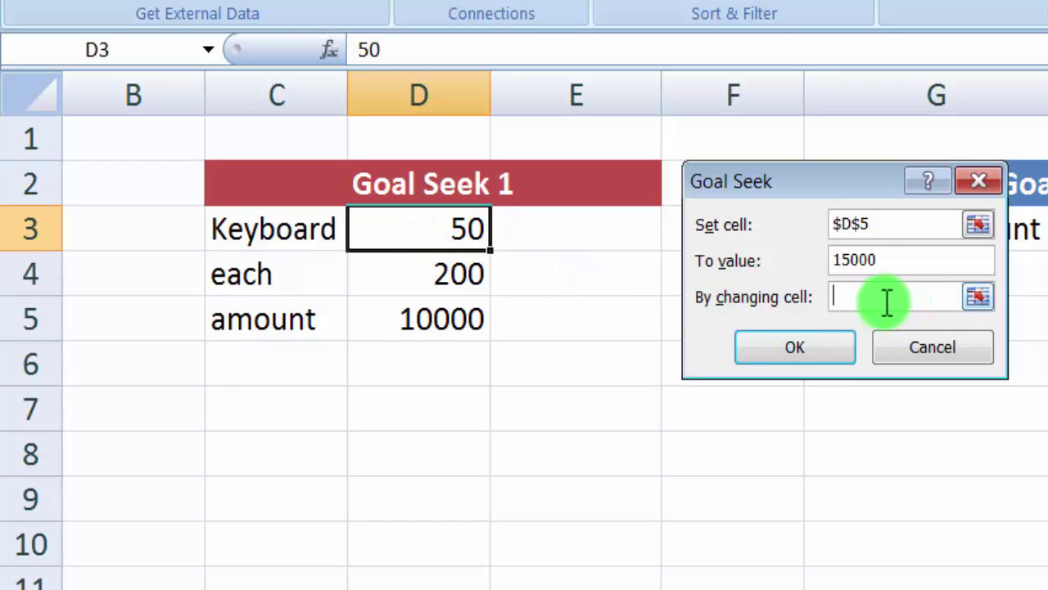
{"action": "left_click", "coordinate": [854, 300]}
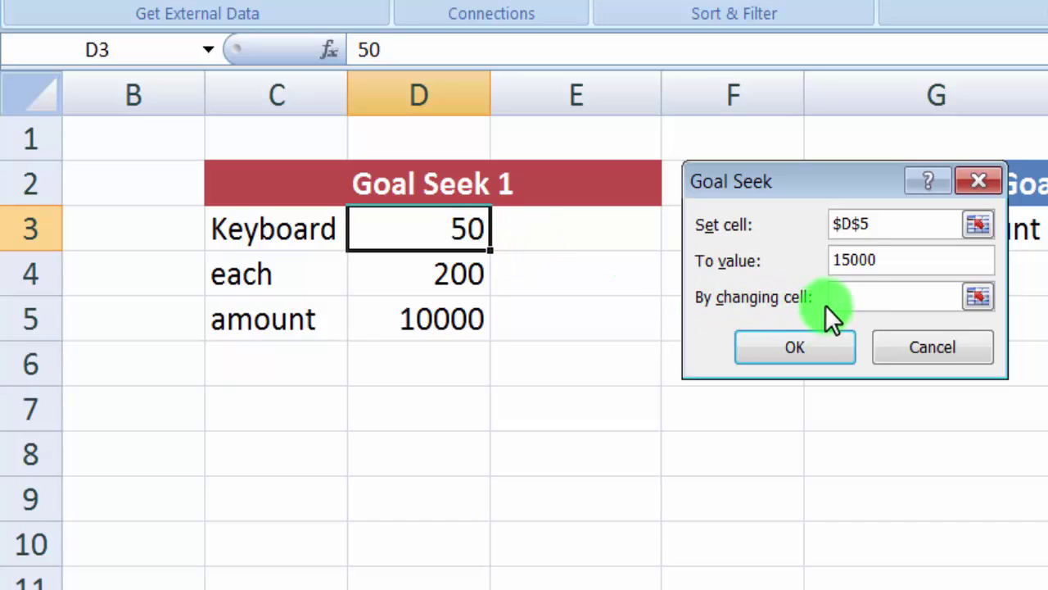
{"action": "left_click", "coordinate": [843, 297]}
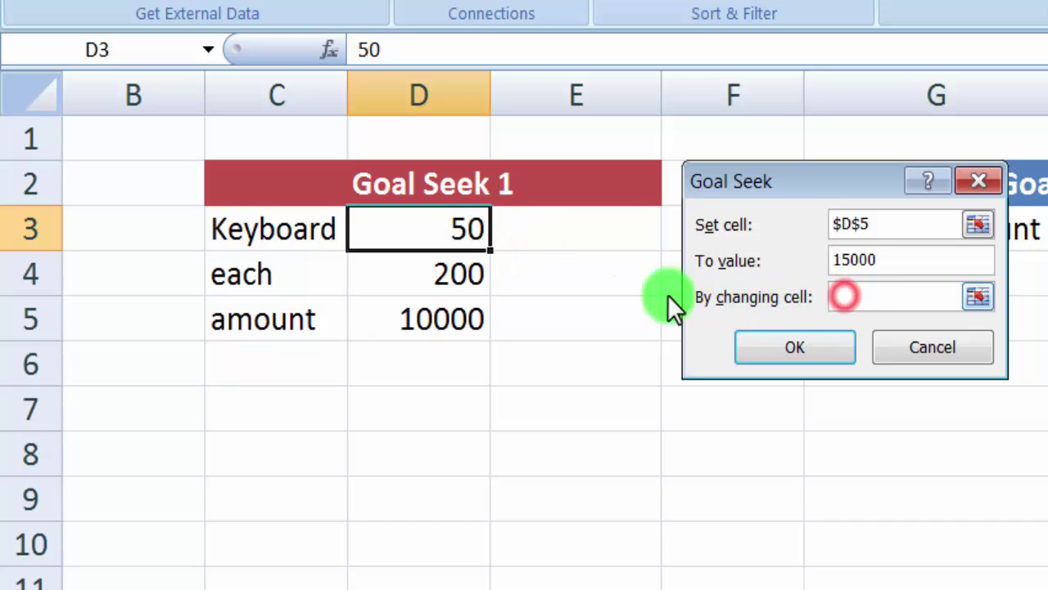
{"action": "left_click", "coordinate": [450, 234]}
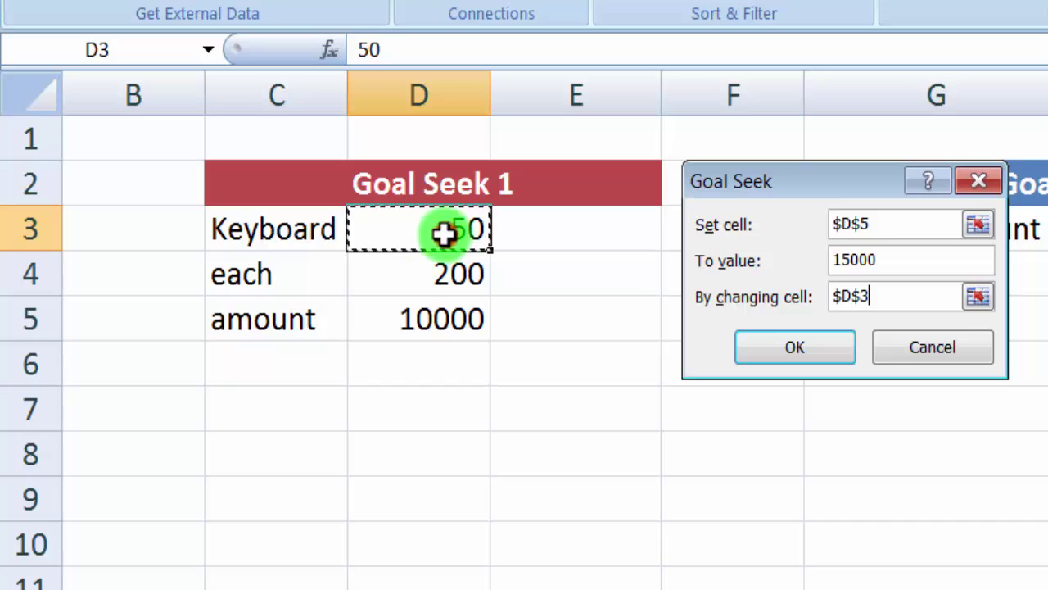
{"action": "left_click", "coordinate": [793, 346]}
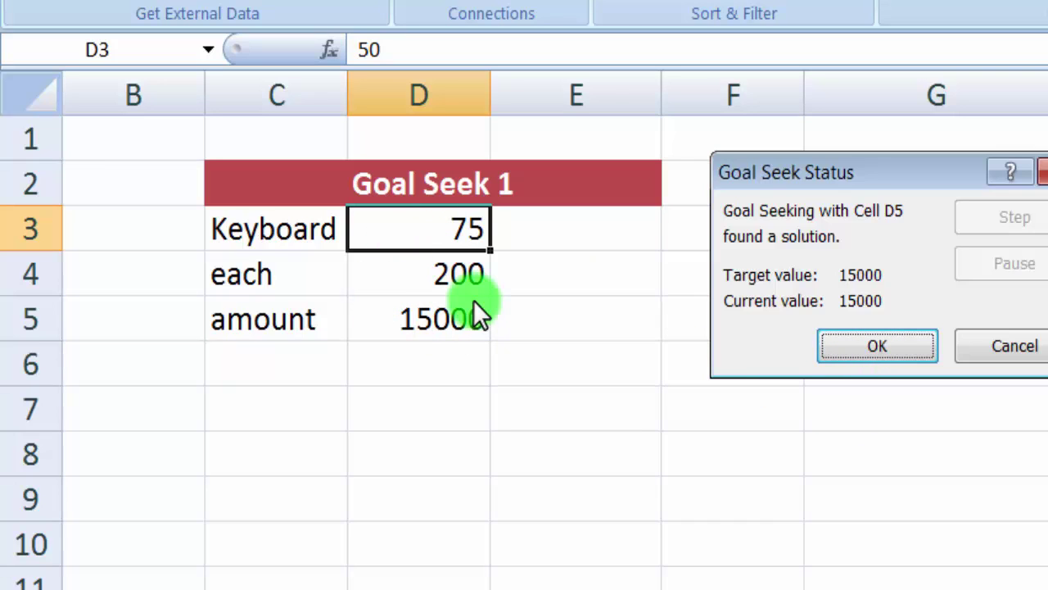
{"action": "left_click", "coordinate": [993, 351]}
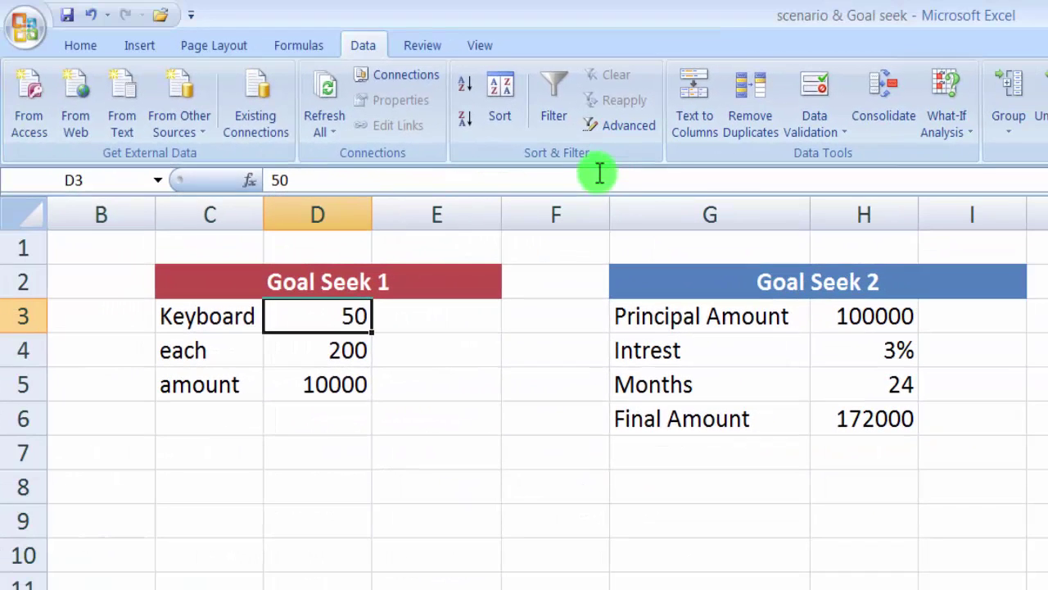
- Goal Seek D5 to 15000 by changing the each price in D4, yielding 300
{"action": "left_click", "coordinate": [940, 125]}
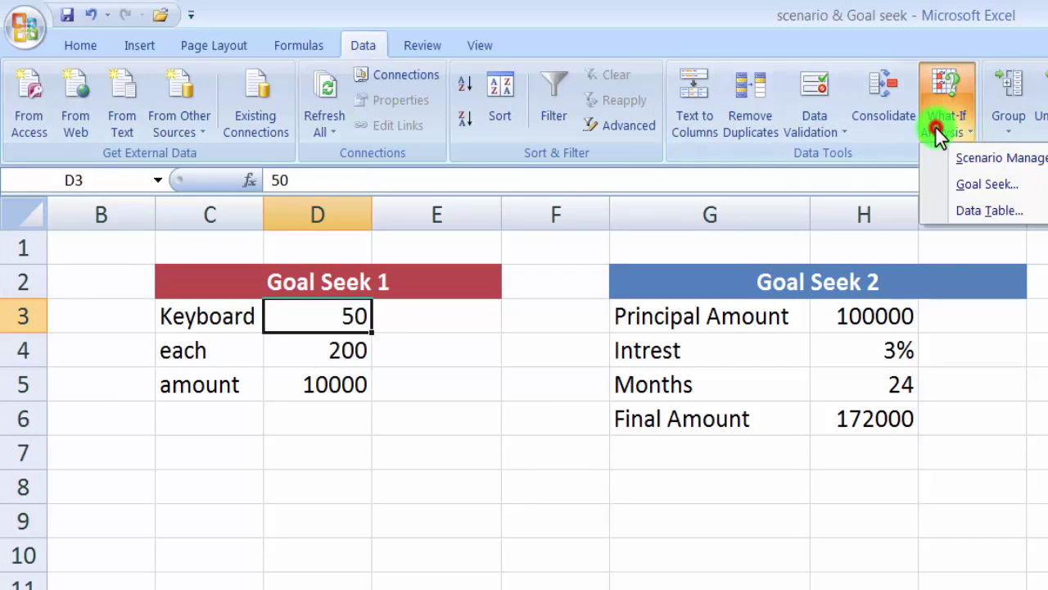
{"action": "left_click", "coordinate": [975, 184]}
{"action": "left_click_drag", "start_coordinate": [603, 288], "coordinate": [512, 350]}
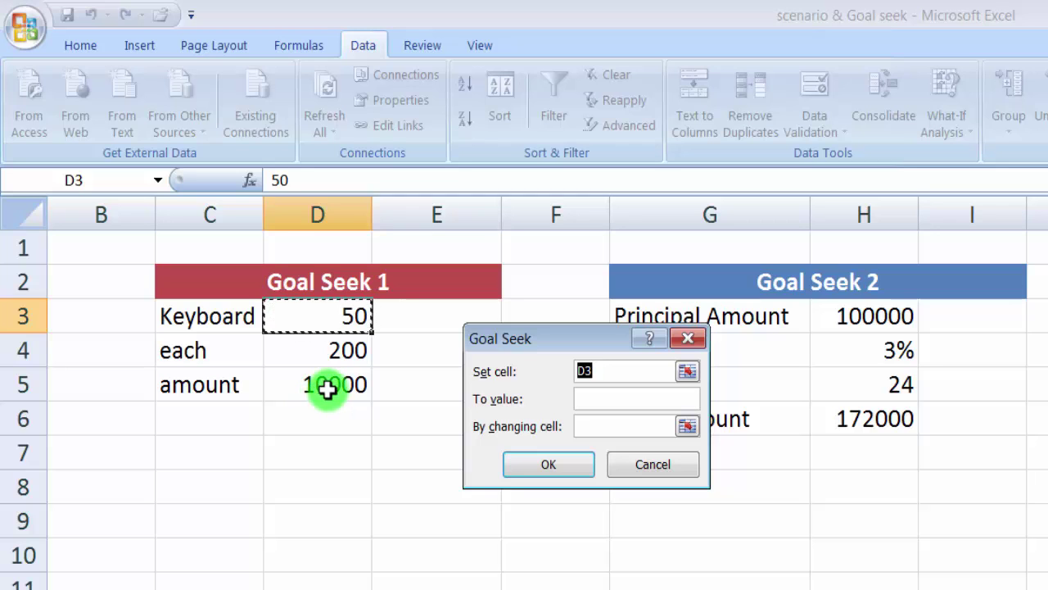
{"action": "left_click", "coordinate": [328, 389]}
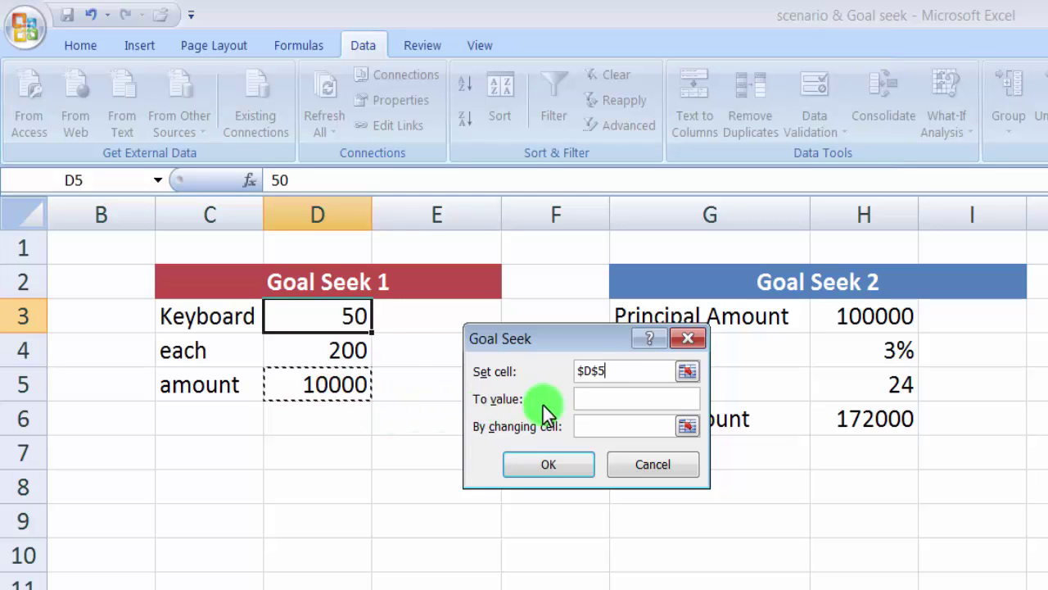
{"action": "left_click", "coordinate": [597, 398]}
{"action": "type", "text": "15000"}
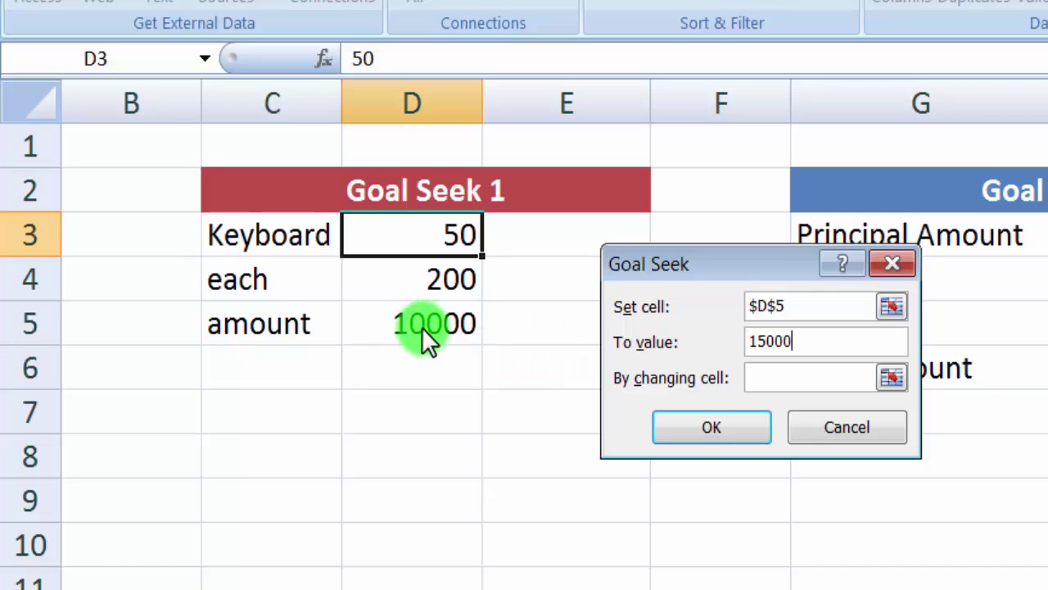
{"action": "left_click", "coordinate": [762, 373]}
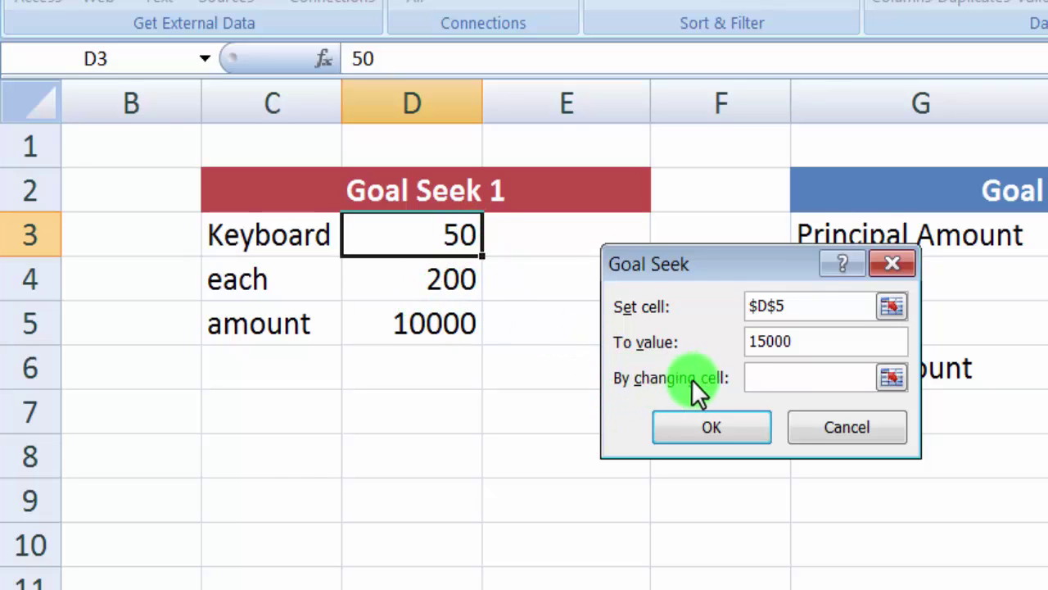
{"action": "left_click", "coordinate": [403, 283]}
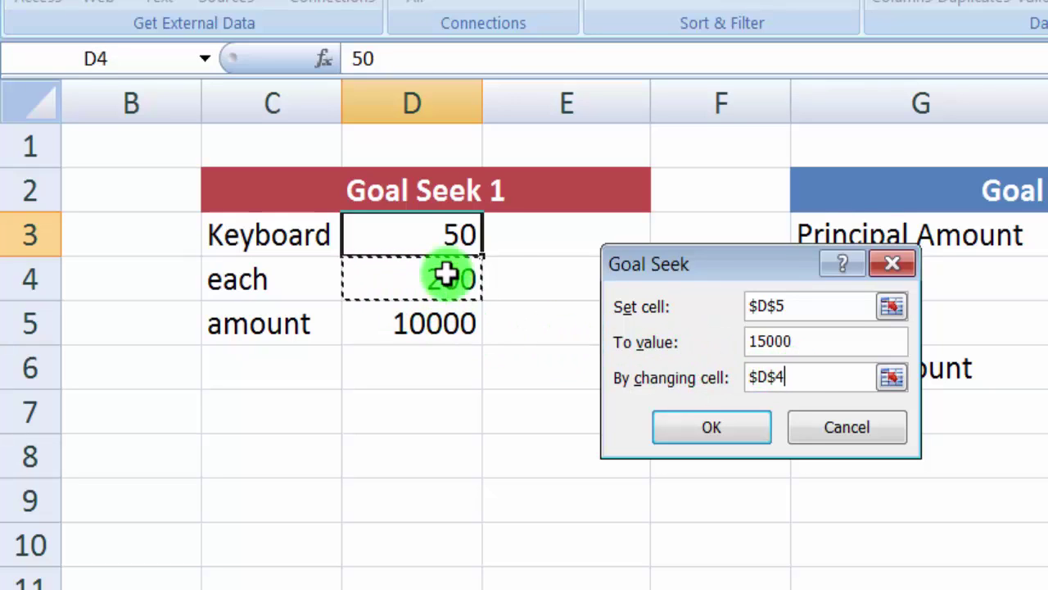
{"action": "left_click", "coordinate": [702, 429]}
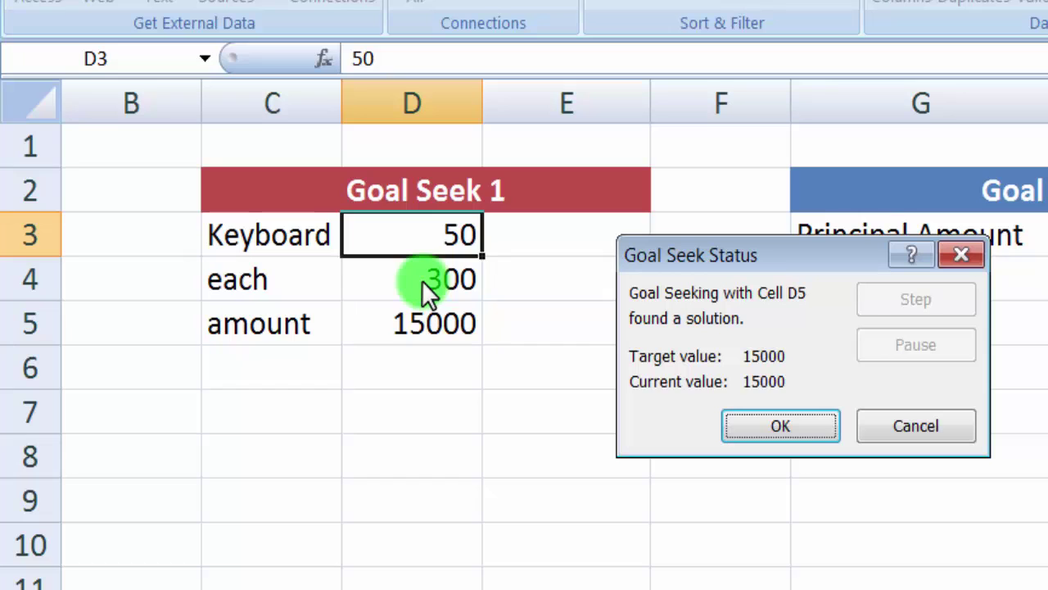
- Accept the 300-each result, then point out the Goal Seek 2 principal of 100000
{"action": "left_click", "coordinate": [749, 425]}
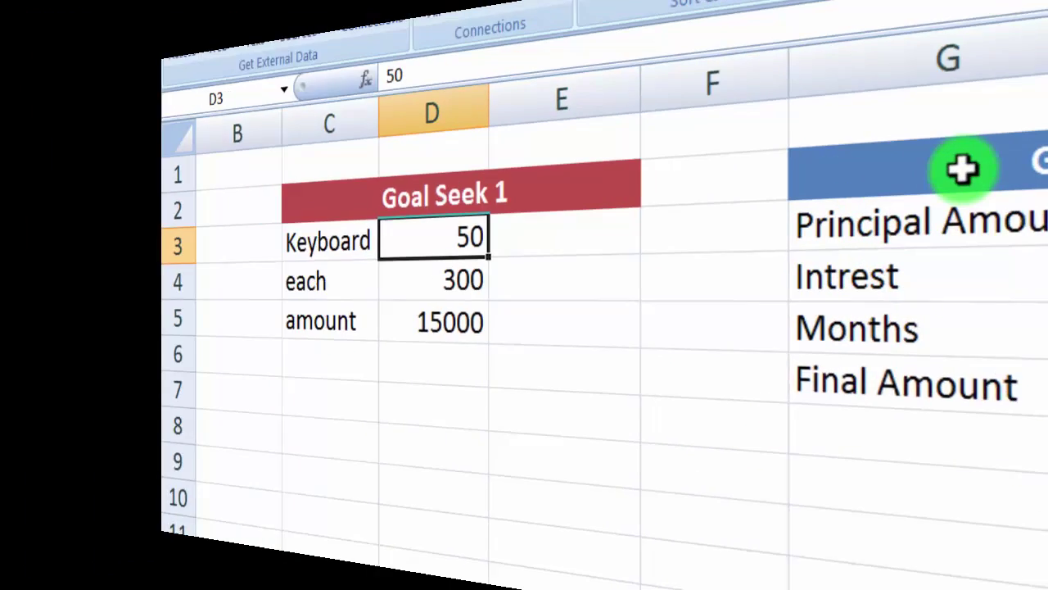
{"action": "left_click", "coordinate": [962, 169]}
{"action": "left_click", "coordinate": [699, 321]}
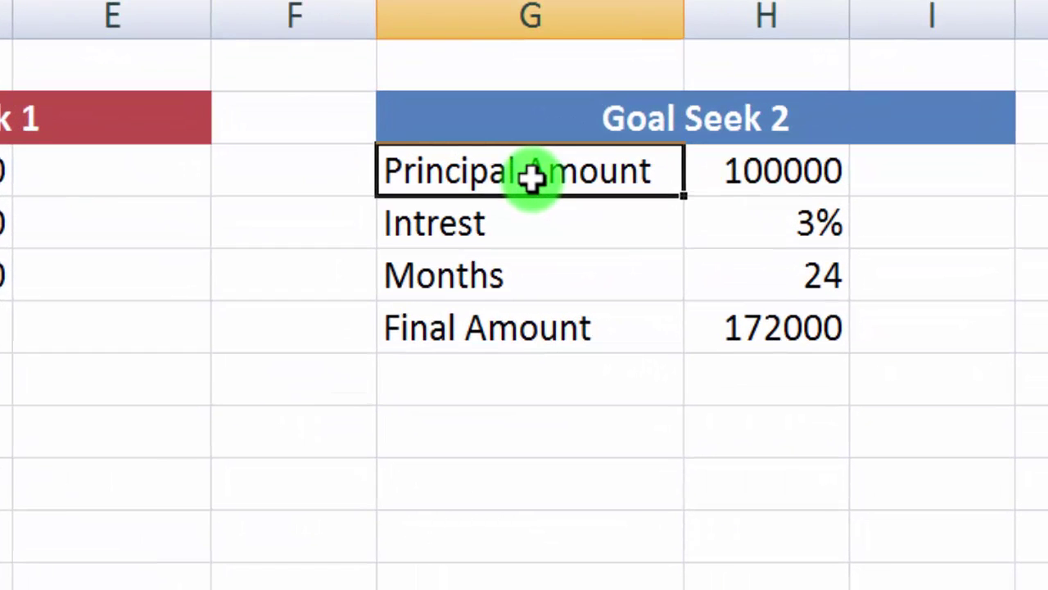
{"action": "left_click", "coordinate": [712, 323]}
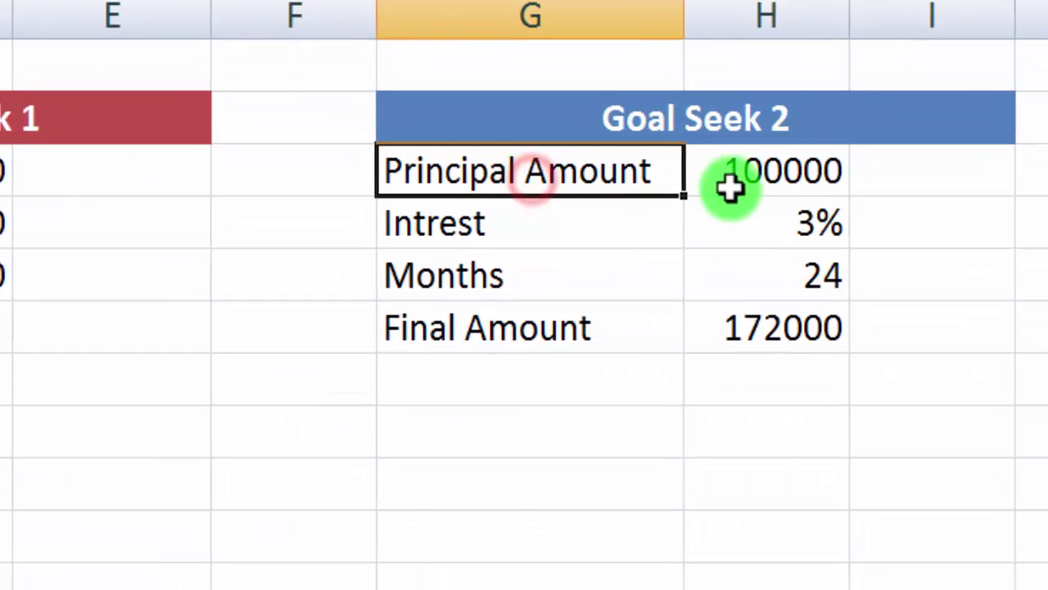
{"action": "left_click", "coordinate": [749, 181]}
- Go over the 3% interest, 24 months and 172000 Final Amount entries
{"action": "left_click", "coordinate": [584, 224]}
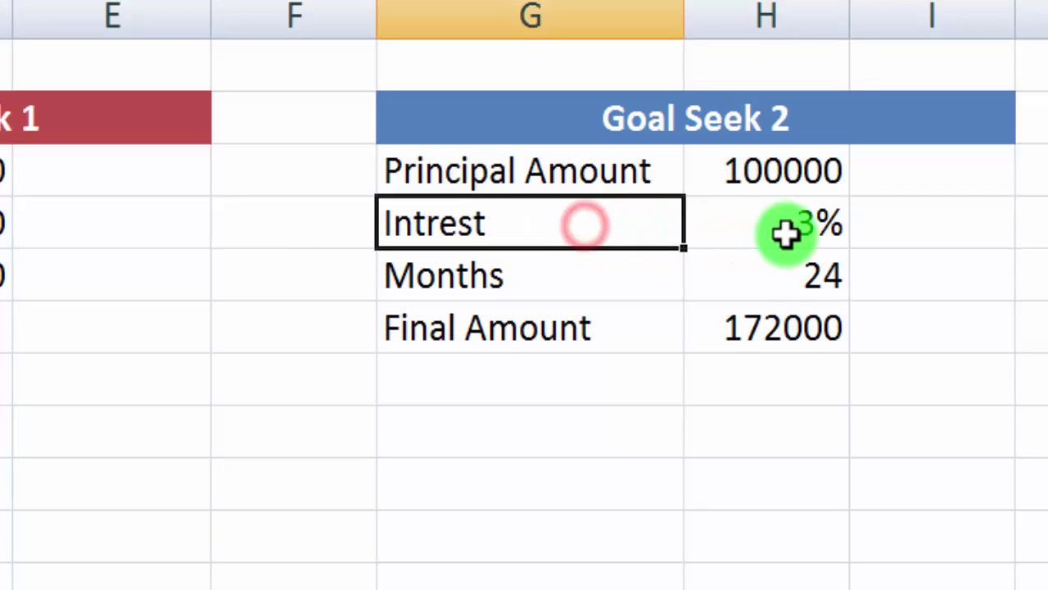
{"action": "left_click", "coordinate": [799, 234]}
{"action": "left_click", "coordinate": [525, 282]}
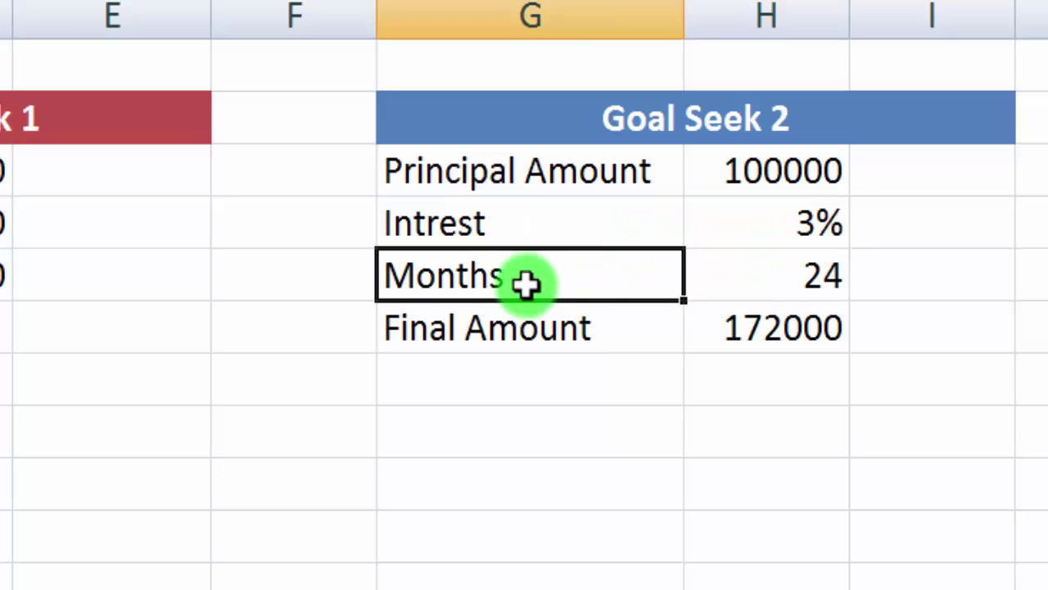
{"action": "left_click", "coordinate": [796, 275]}
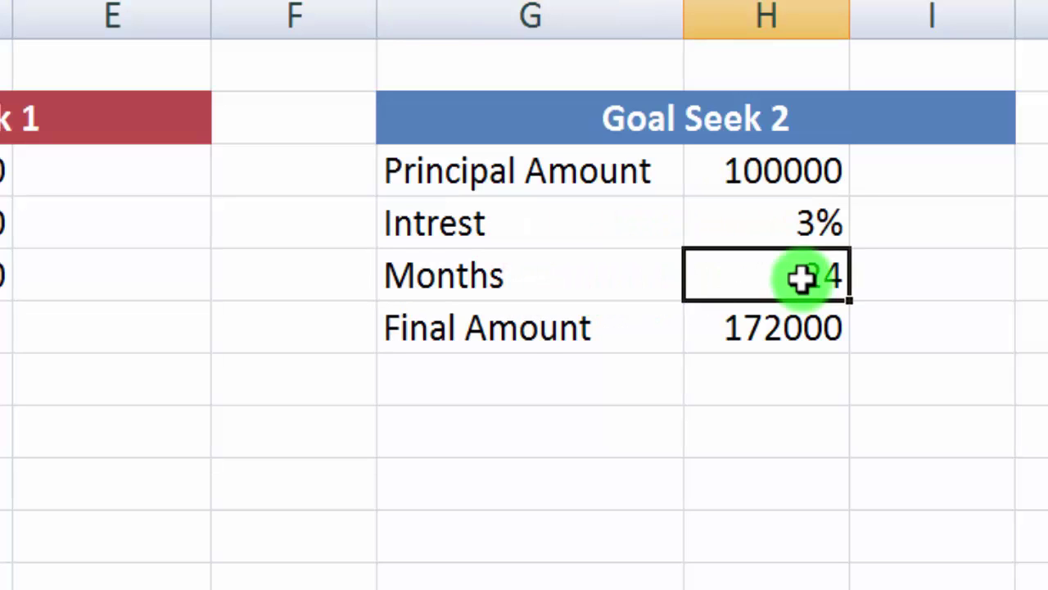
{"action": "left_click", "coordinate": [491, 334]}
{"action": "left_click", "coordinate": [801, 340]}
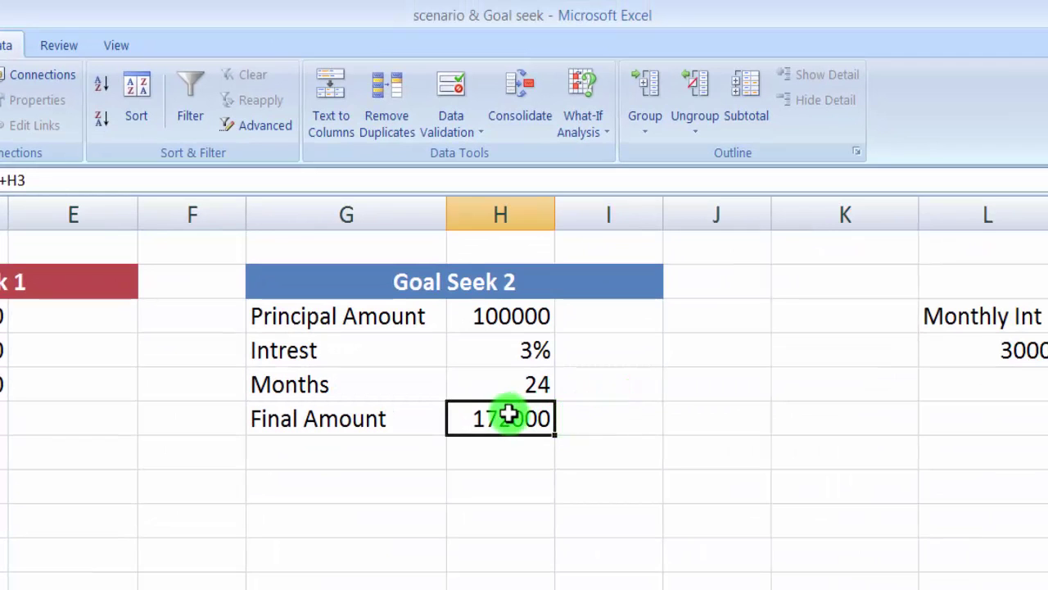
- Add the missing parenthesis so H6 reads =(H3*H4)*H5+H3
{"action": "double_click", "coordinate": [504, 420]}
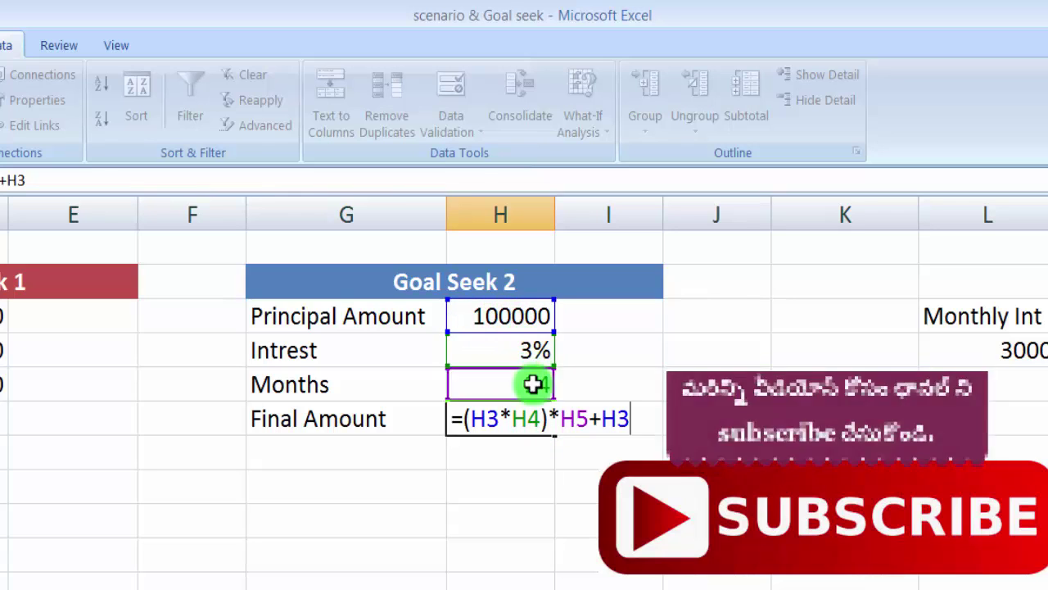
{"action": "left_click", "coordinate": [542, 418]}
{"action": "type", "text": ")"}
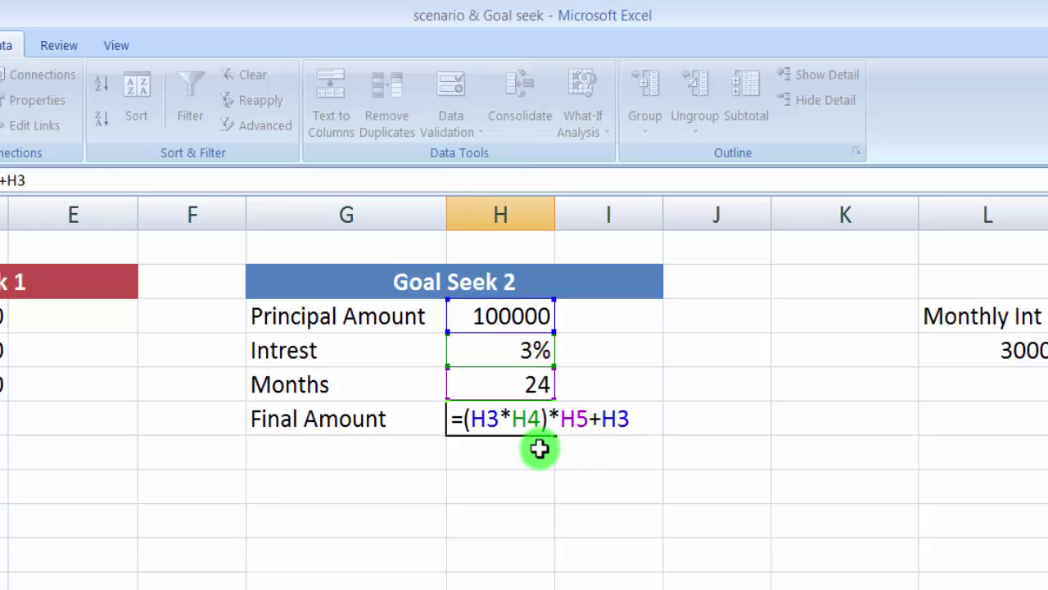
{"action": "key", "text": "Return"}
- Review H3 (100000), H4 (3%), H5 (24) and the 172000 result in H6
{"action": "left_click", "coordinate": [512, 427]}
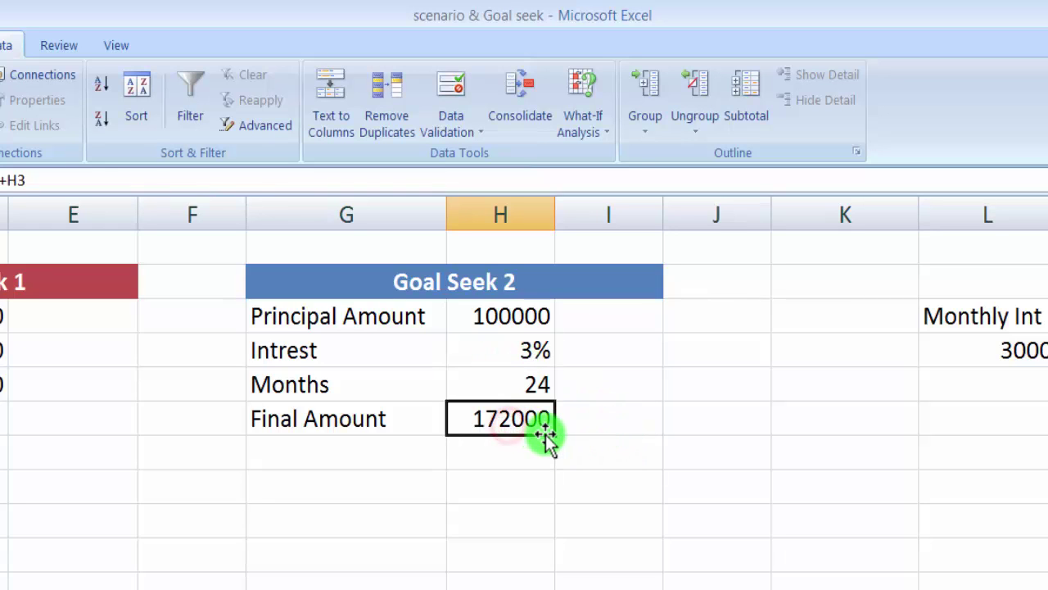
{"action": "left_click", "coordinate": [480, 322]}
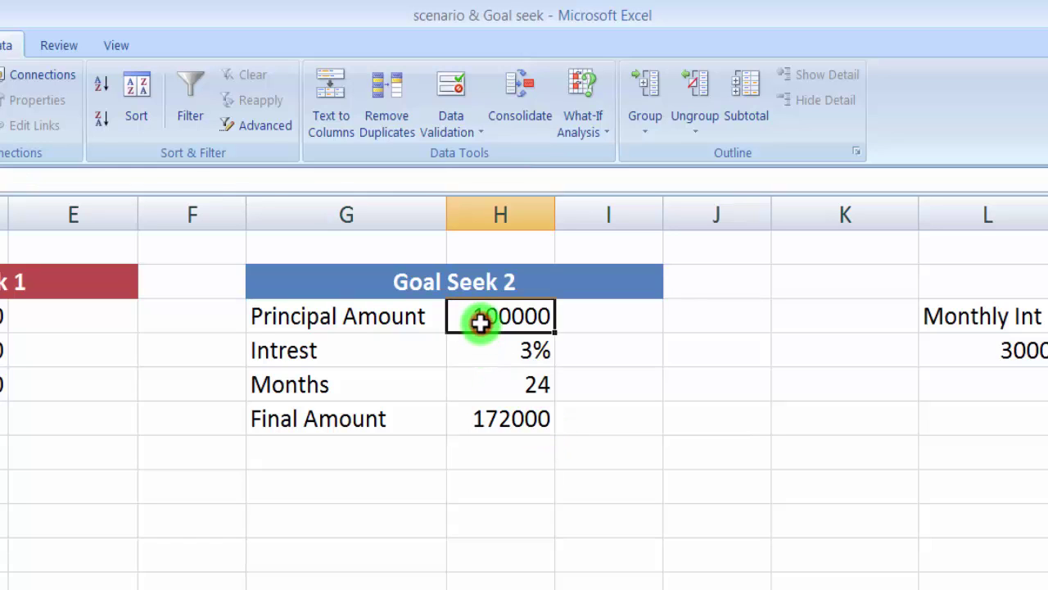
{"action": "left_click", "coordinate": [526, 353]}
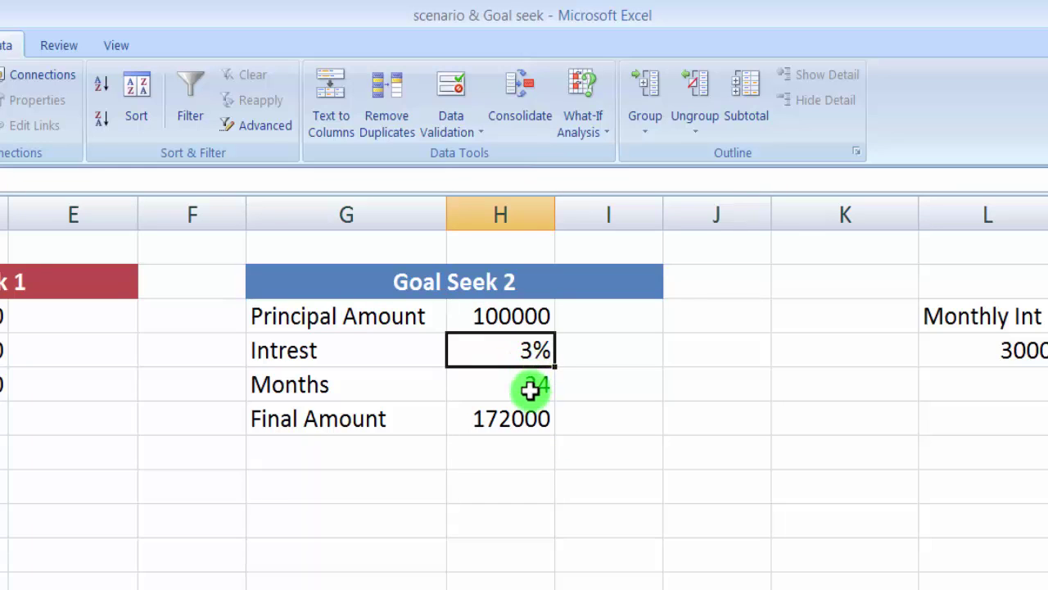
{"action": "left_click", "coordinate": [530, 390]}
{"action": "left_click", "coordinate": [501, 422]}
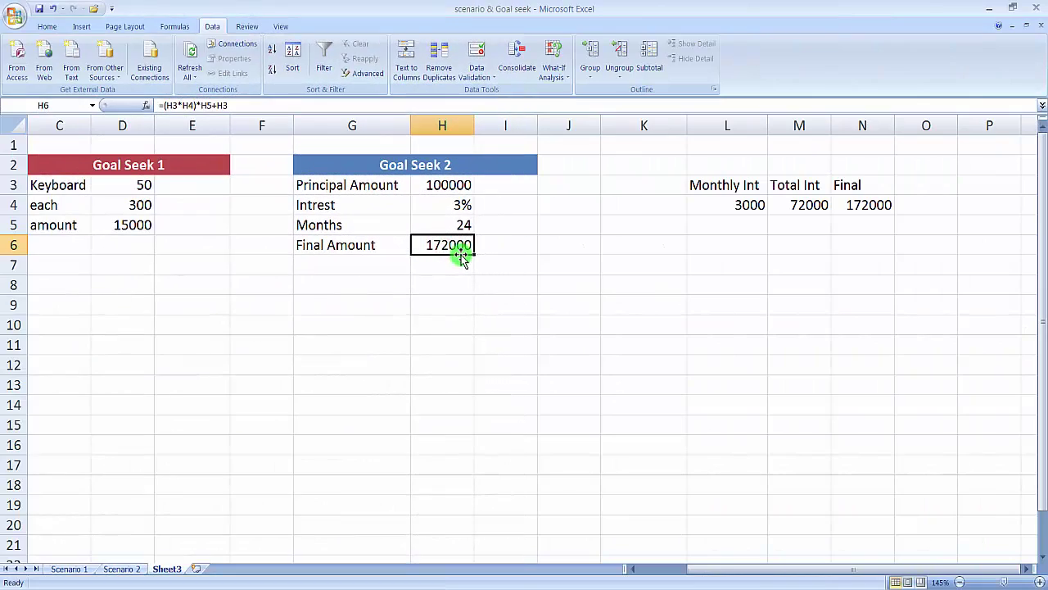
- Enter =H3*H4 in L4 to get a monthly interest of 3000
{"action": "left_click", "coordinate": [730, 205]}
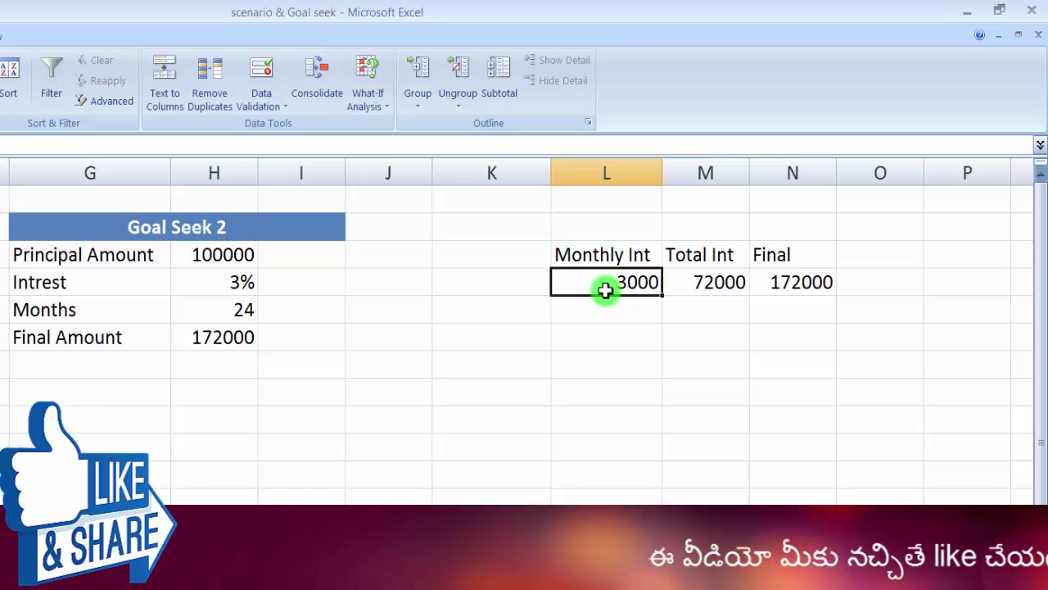
{"action": "type", "text": "="}
{"action": "left_click", "coordinate": [213, 257]}
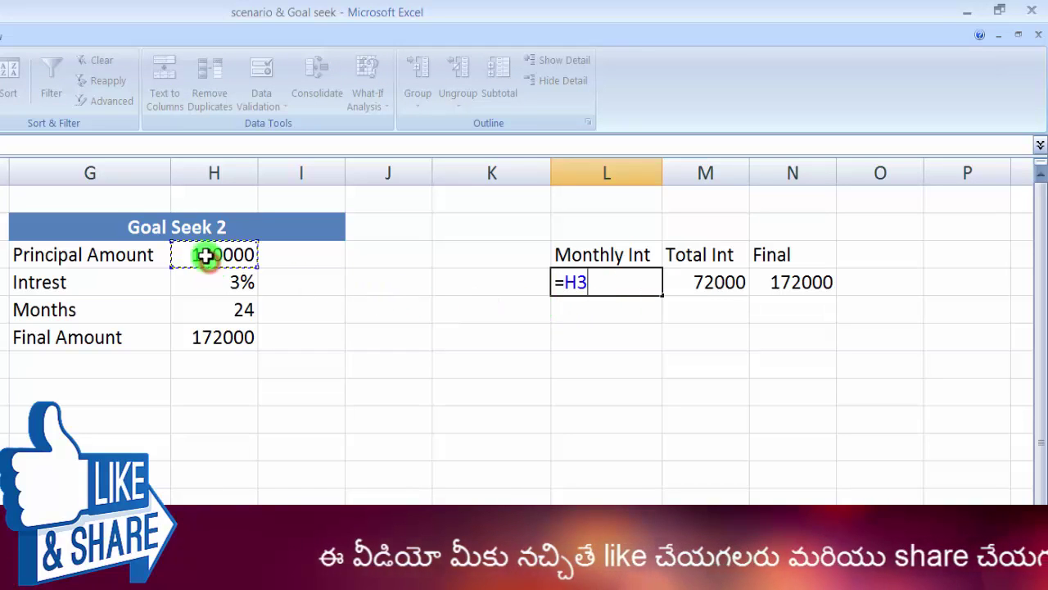
{"action": "type", "text": "*"}
{"action": "left_click", "coordinate": [198, 280]}
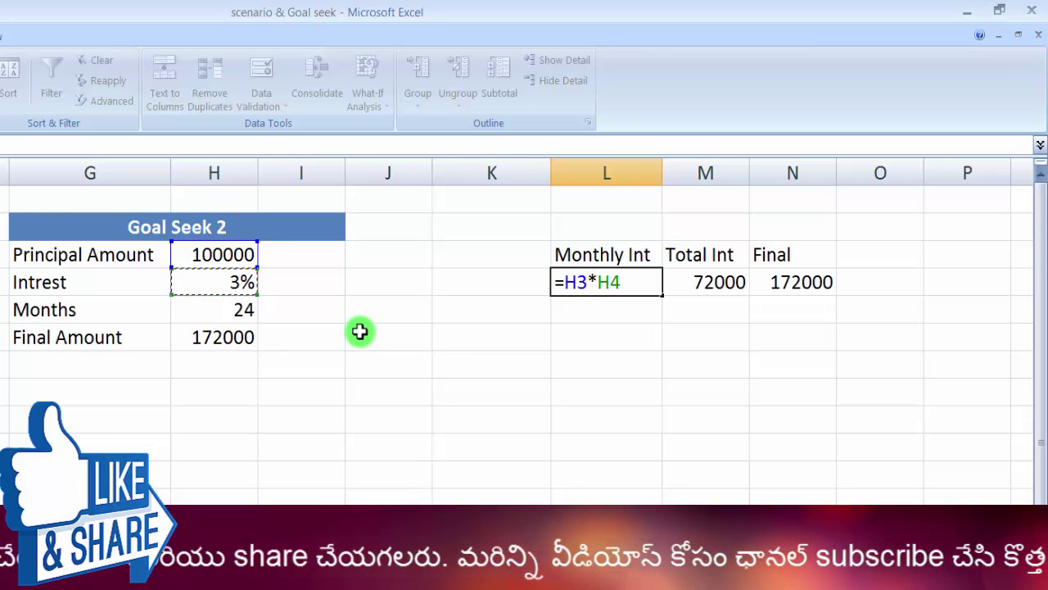
{"action": "key", "text": "Return"}
{"action": "left_click", "coordinate": [598, 282]}
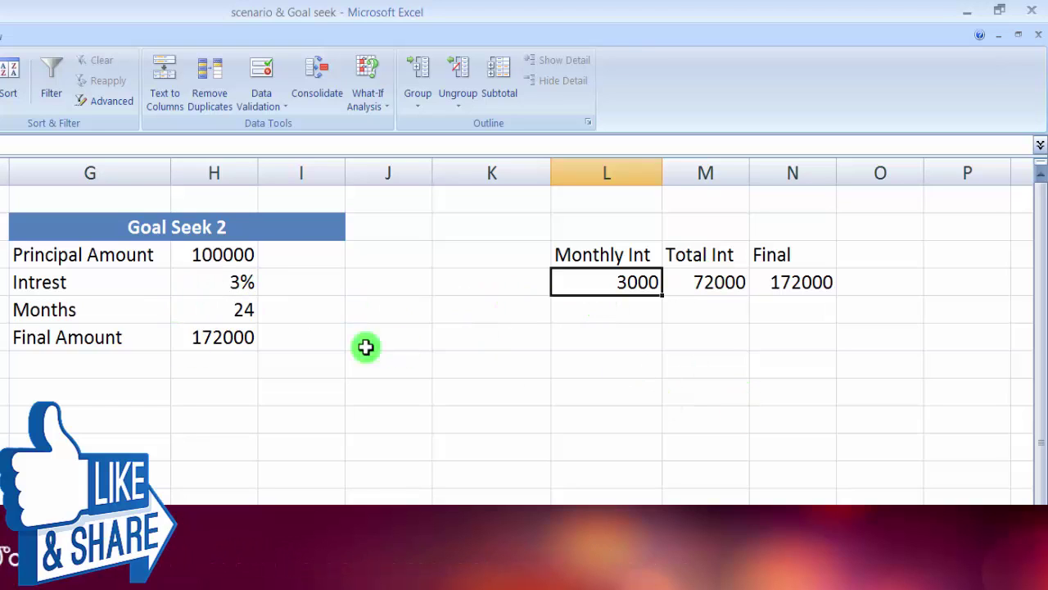
- Enter =L4*H5 in M4 to get a total interest of 72000
{"action": "left_click", "coordinate": [204, 314]}
{"action": "left_click", "coordinate": [714, 283]}
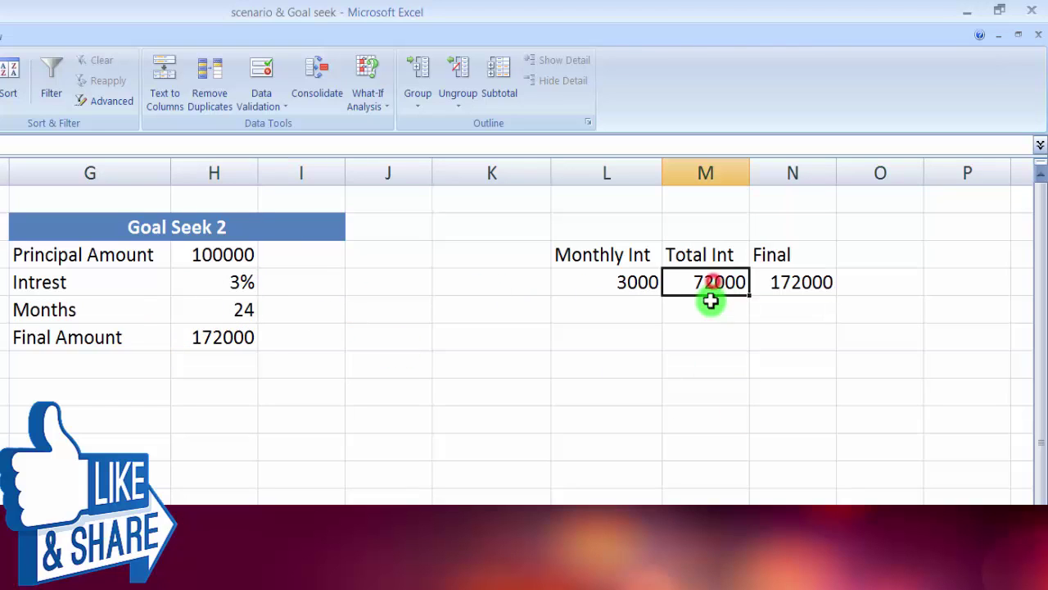
{"action": "type", "text": "="}
{"action": "left_click", "coordinate": [242, 309]}
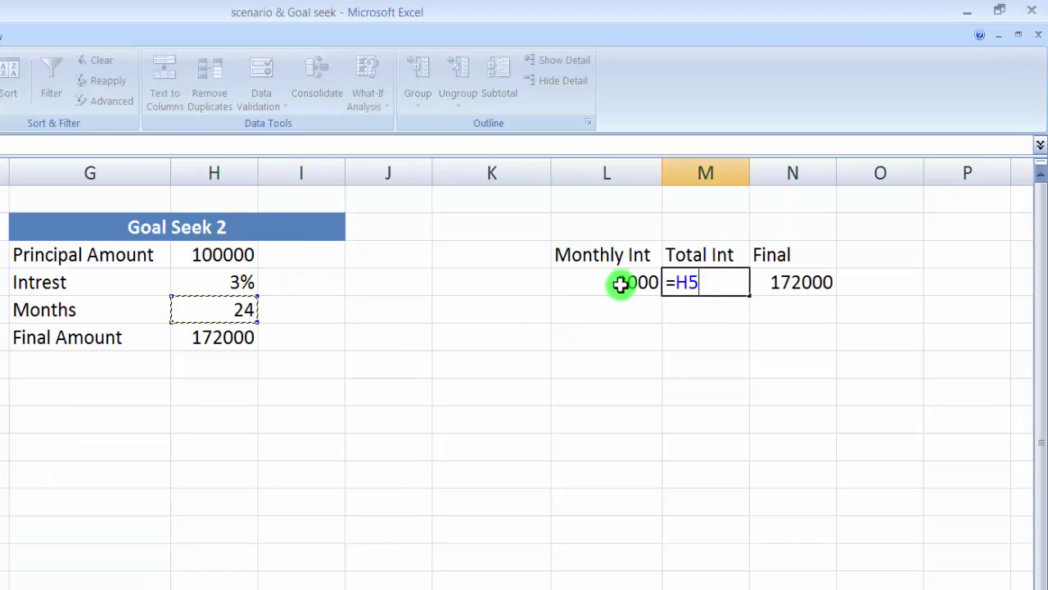
{"action": "left_click", "coordinate": [620, 282]}
{"action": "type", "text": "*"}
{"action": "left_click", "coordinate": [242, 311]}
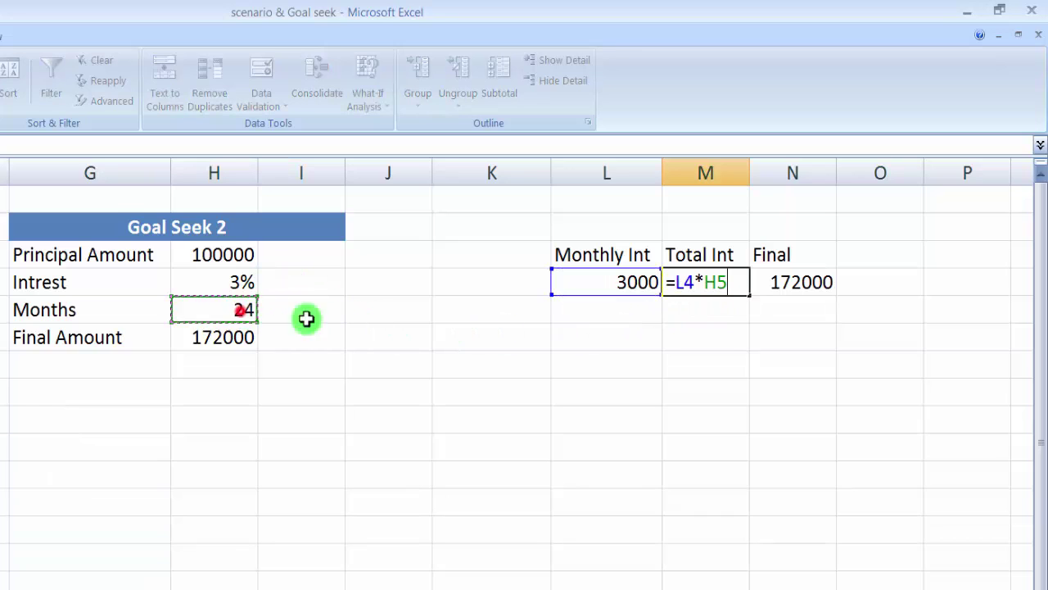
{"action": "key", "text": "Return"}
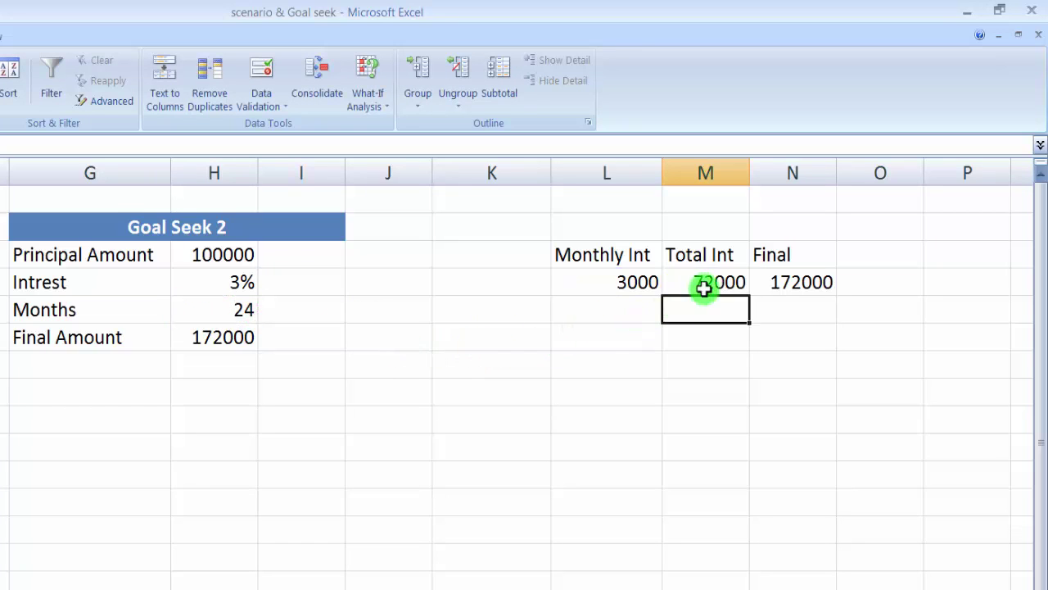
- Enter =H3+M4 in N4 for 172000 and compare it with H6
{"action": "left_click", "coordinate": [697, 285]}
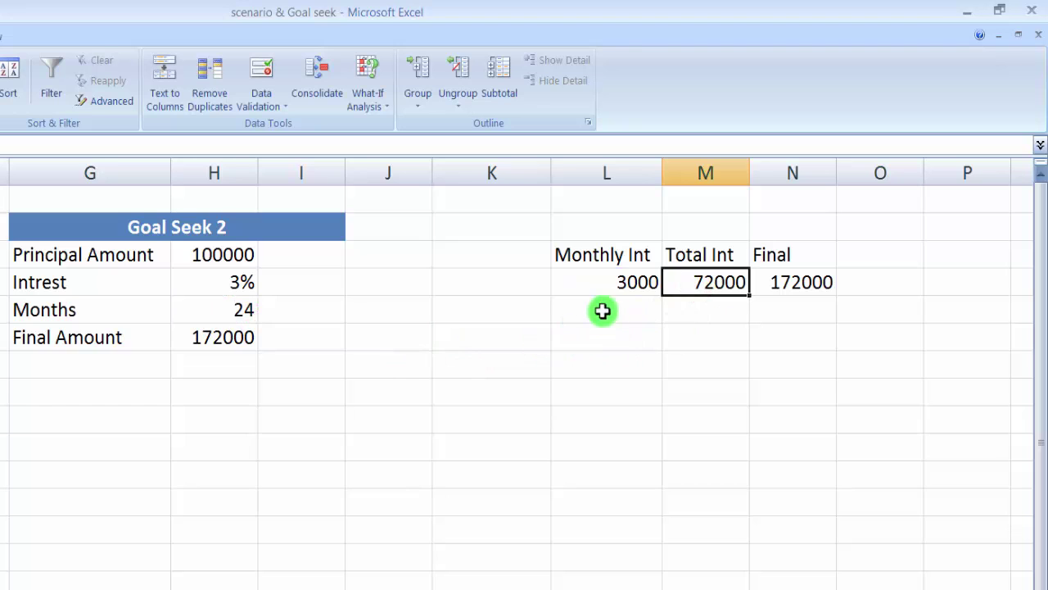
{"action": "left_click", "coordinate": [798, 293]}
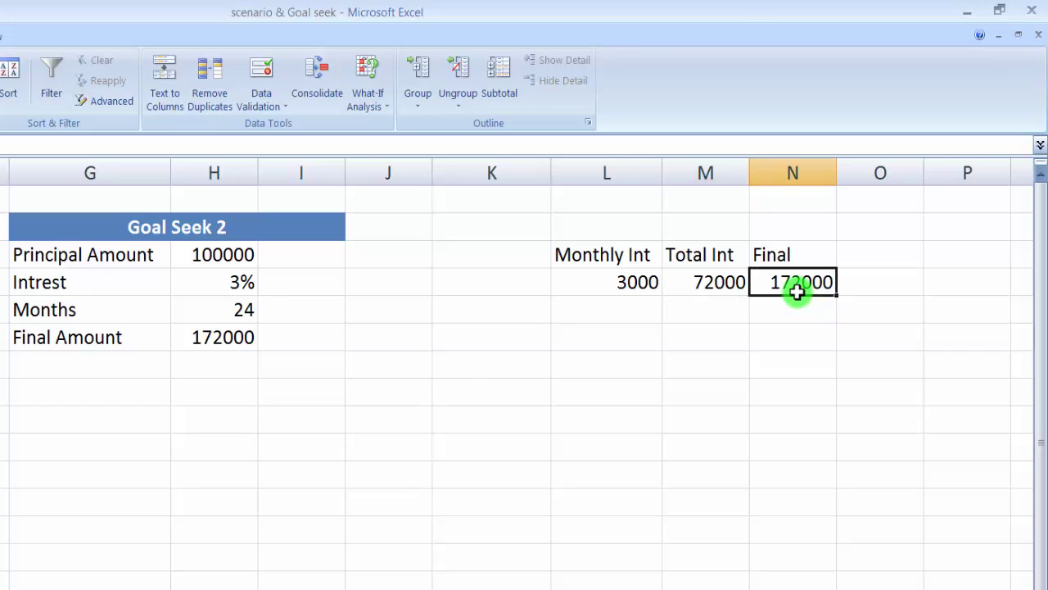
{"action": "type", "text": "="}
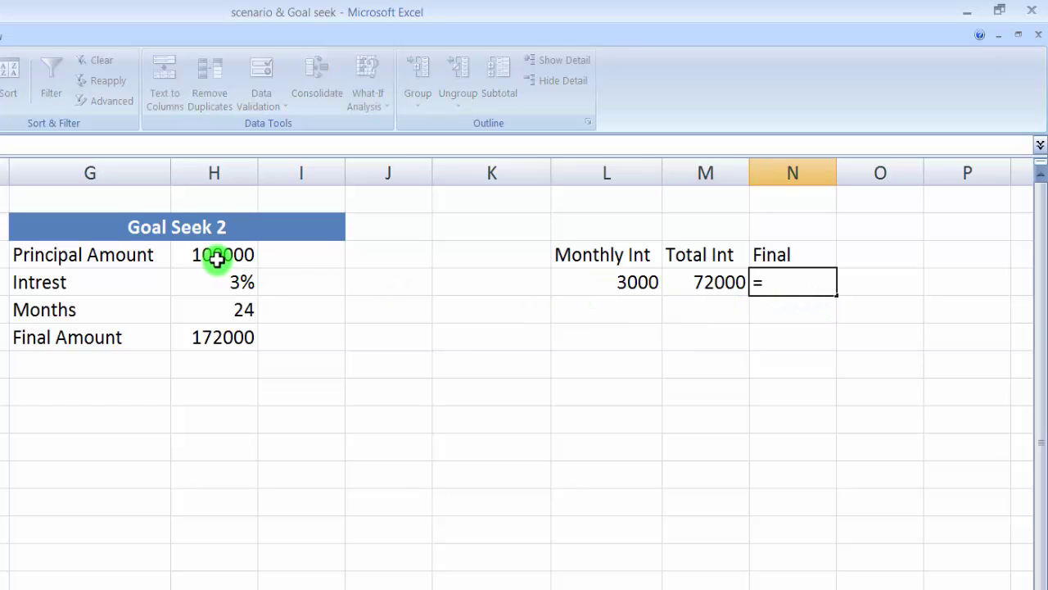
{"action": "left_click", "coordinate": [216, 258]}
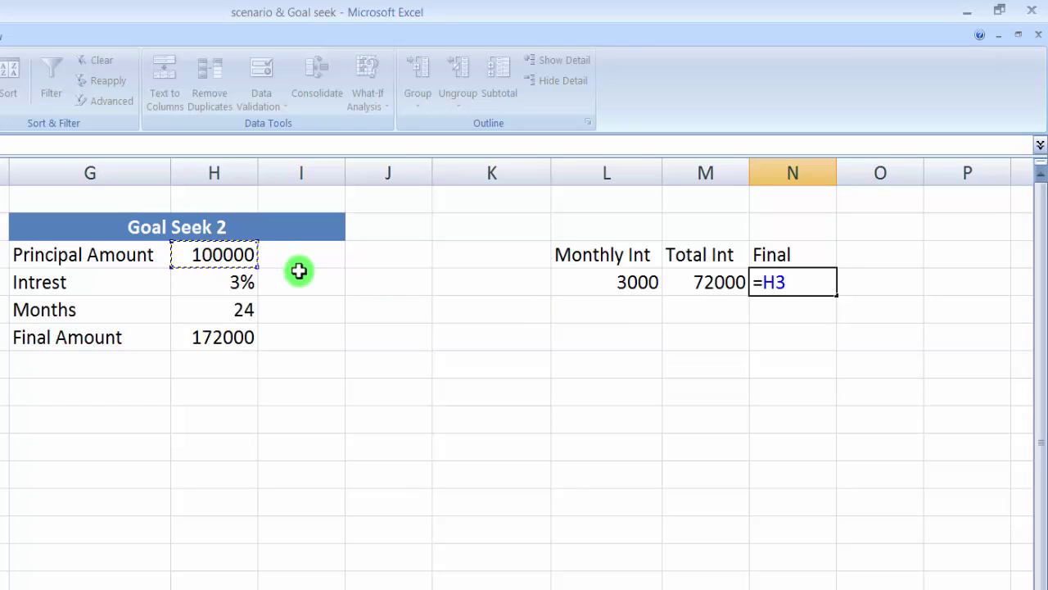
{"action": "type", "text": "+"}
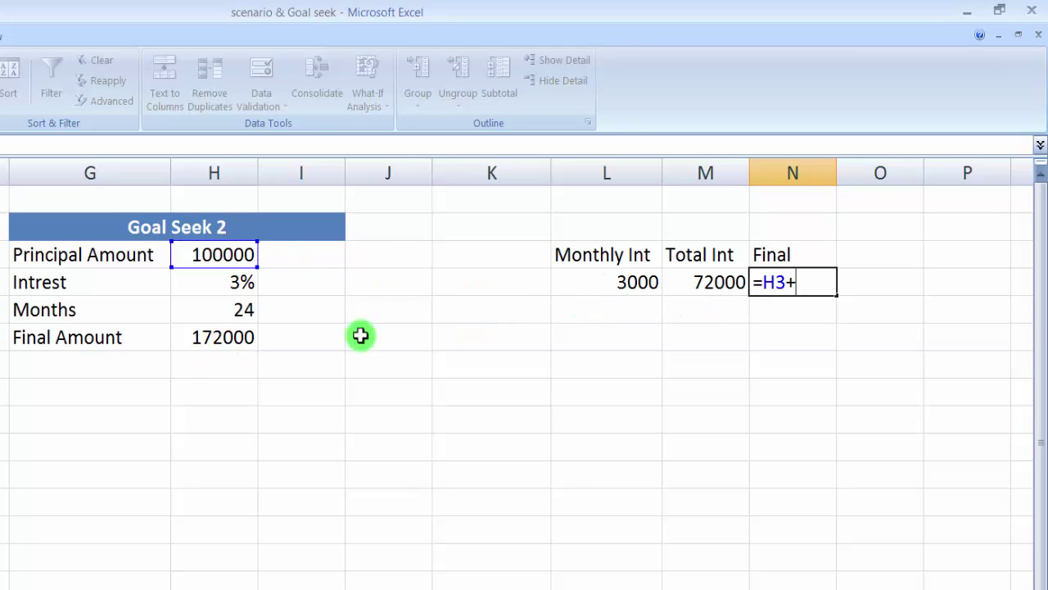
{"action": "left_click", "coordinate": [704, 284]}
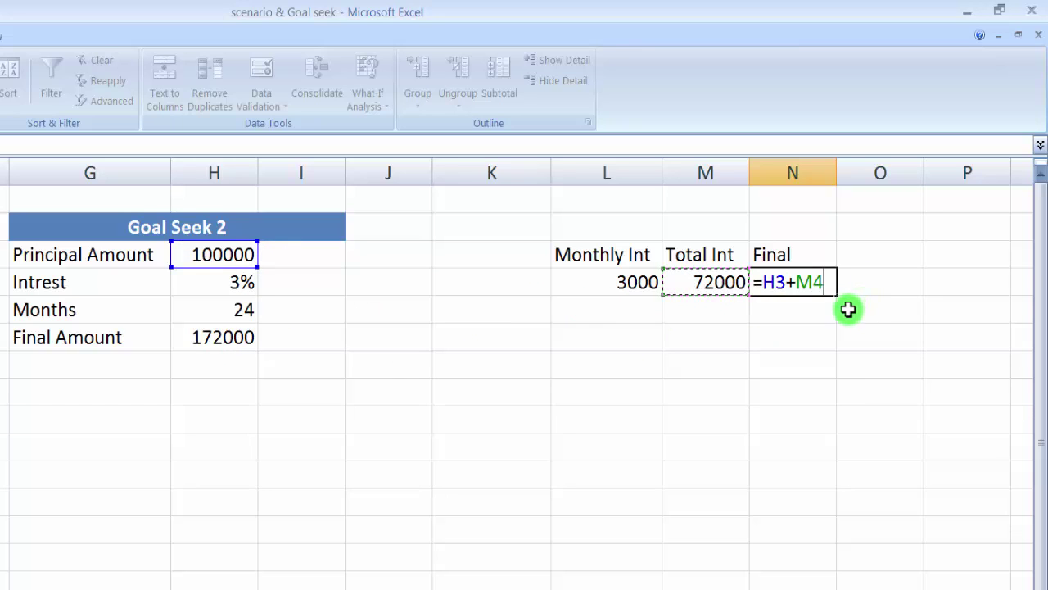
{"action": "key", "text": "Return"}
{"action": "left_click", "coordinate": [795, 281]}
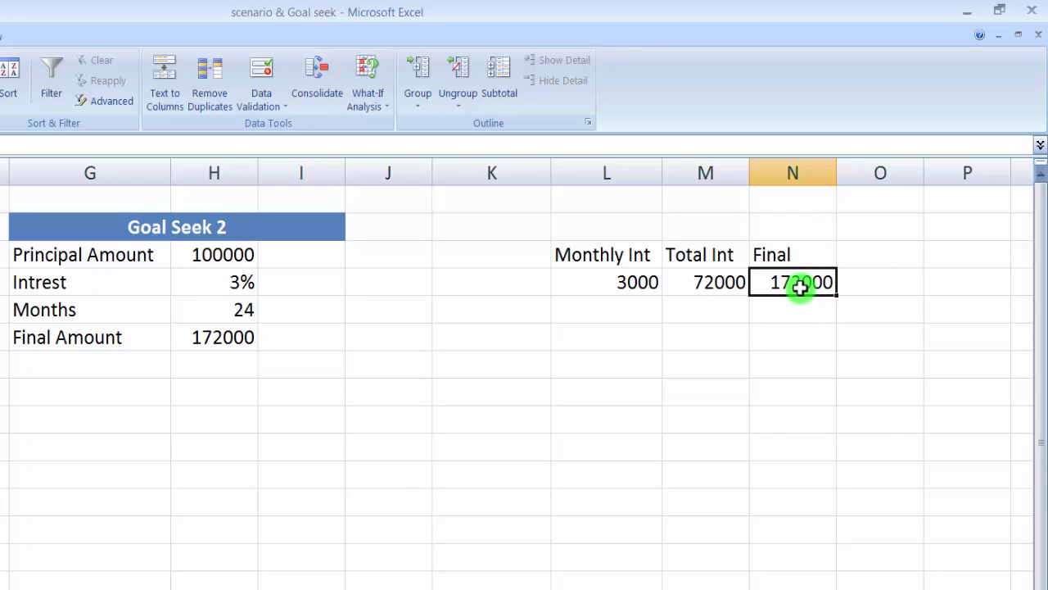
{"action": "left_click", "coordinate": [243, 338]}
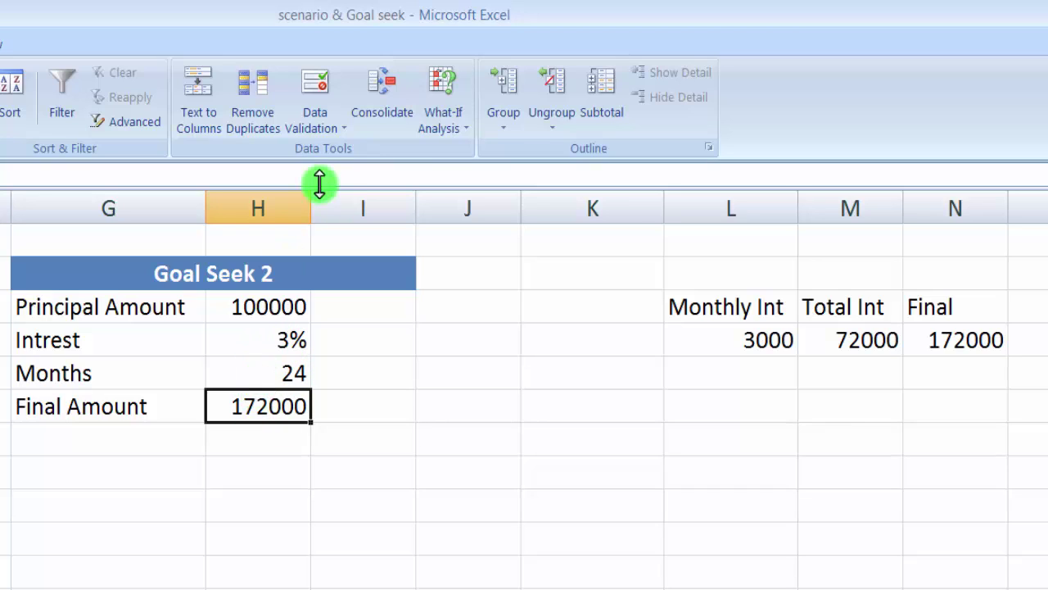
- Goal Seek H6 to 200000 by changing the months in H5, giving 33.3333
{"action": "left_click", "coordinate": [447, 123]}
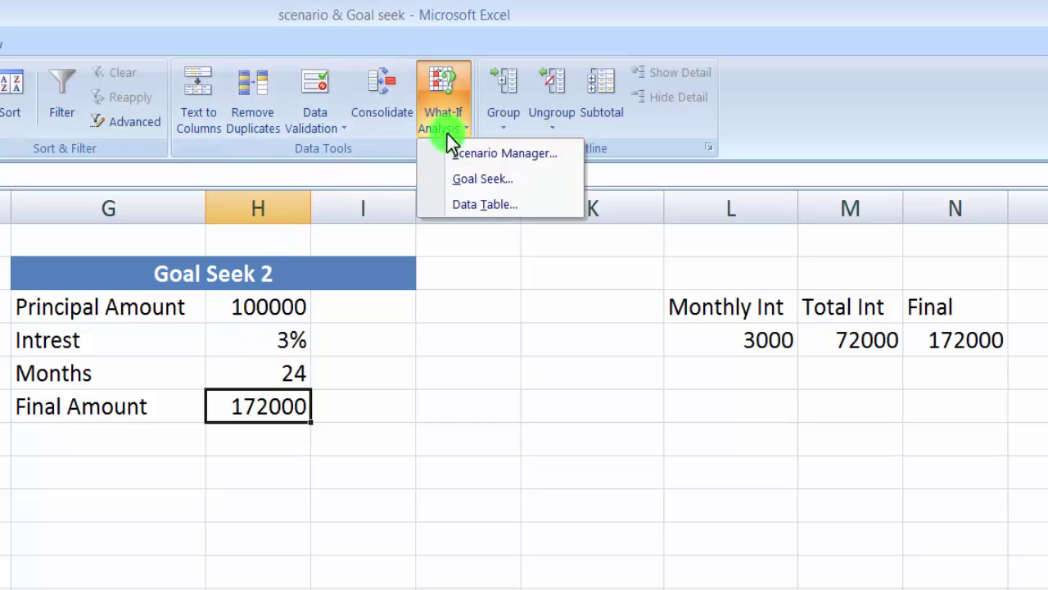
{"action": "left_click", "coordinate": [467, 177]}
{"action": "left_click_drag", "start_coordinate": [164, 296], "coordinate": [486, 289]}
{"action": "type", "text": "2000"}
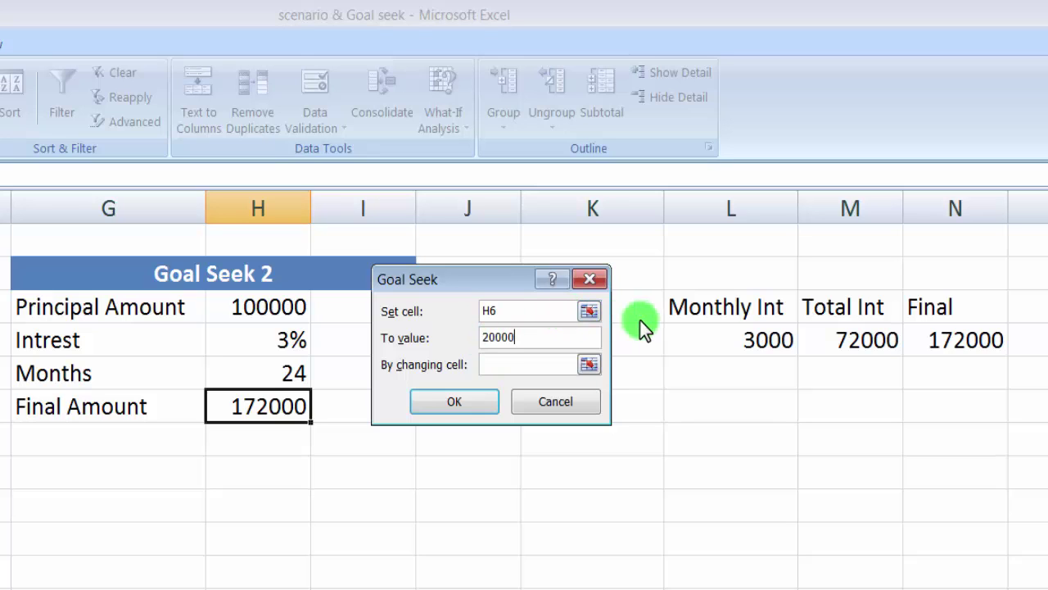
{"action": "type", "text": "0"}
{"action": "left_click", "coordinate": [508, 366]}
{"action": "left_click", "coordinate": [278, 373]}
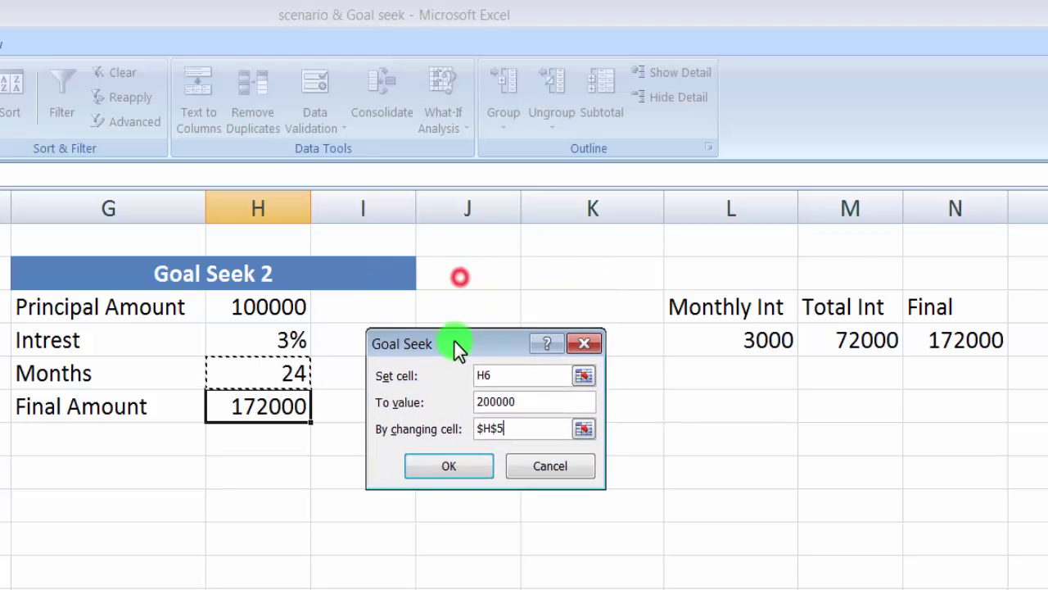
{"action": "left_click_drag", "start_coordinate": [461, 279], "coordinate": [431, 349]}
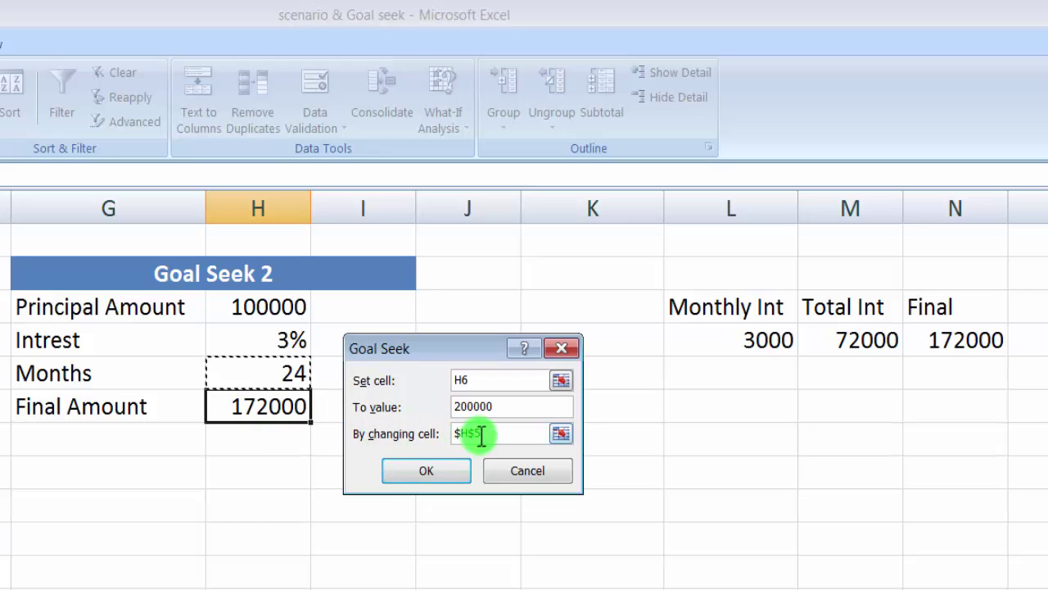
{"action": "left_click", "coordinate": [437, 467]}
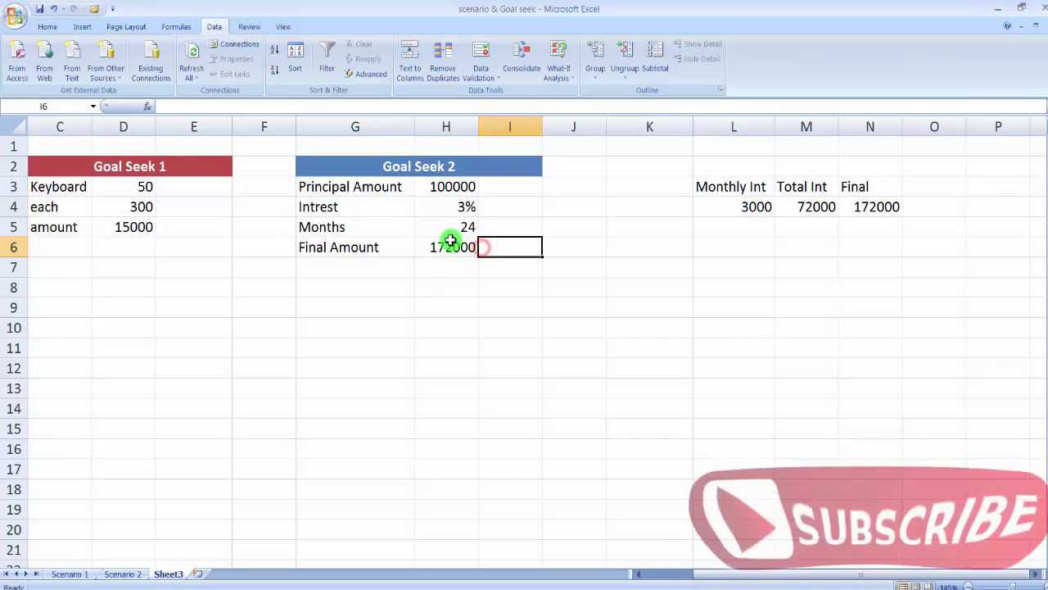
- Check that H6's =(H3*H4)*H5+H3 still gives 172000 at 24 months
{"action": "left_click", "coordinate": [450, 243]}
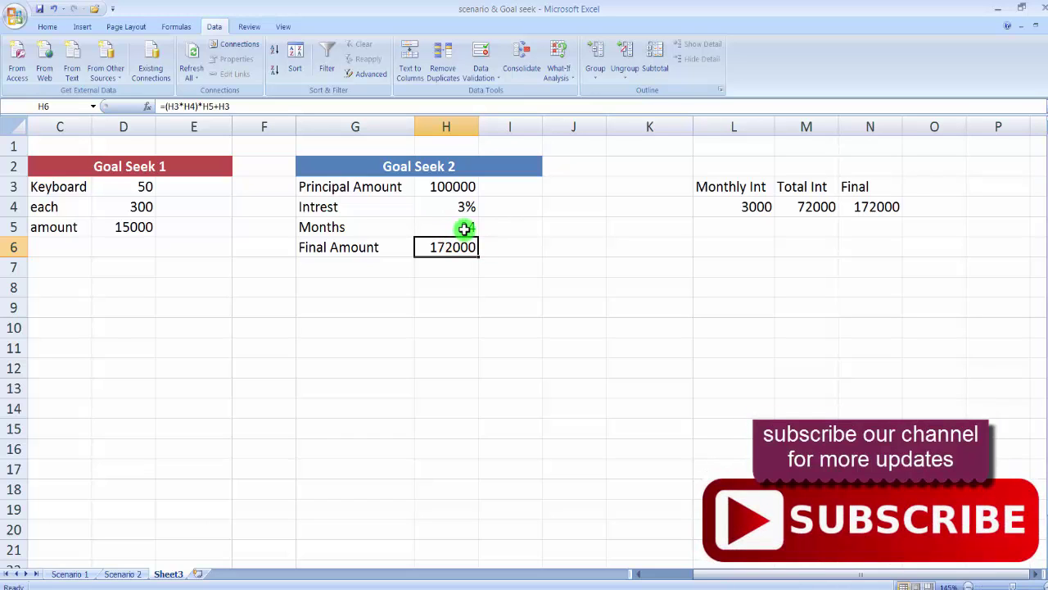